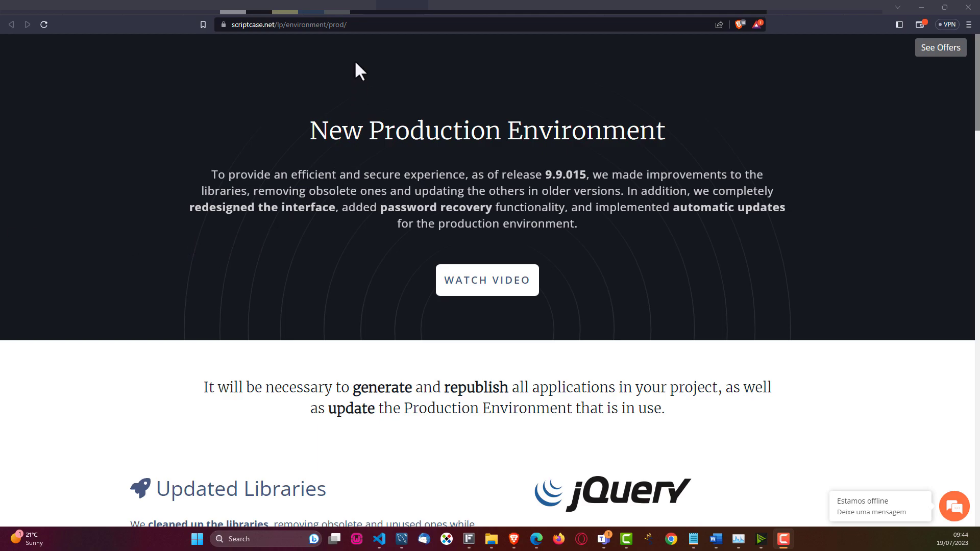
Step: Check the licence and installed version in local Scriptcase, then return to the New Production Environment page
left_click(331, 12)
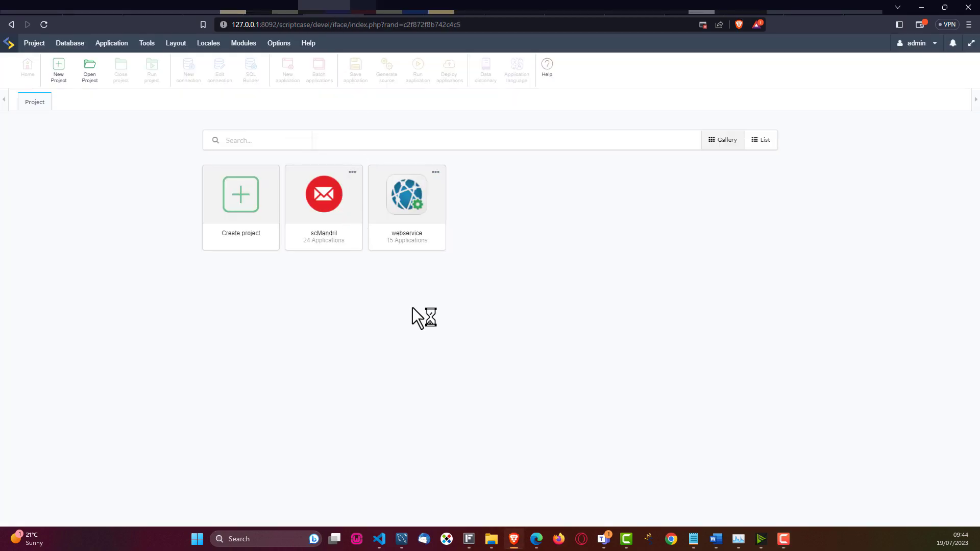
left_click(901, 45)
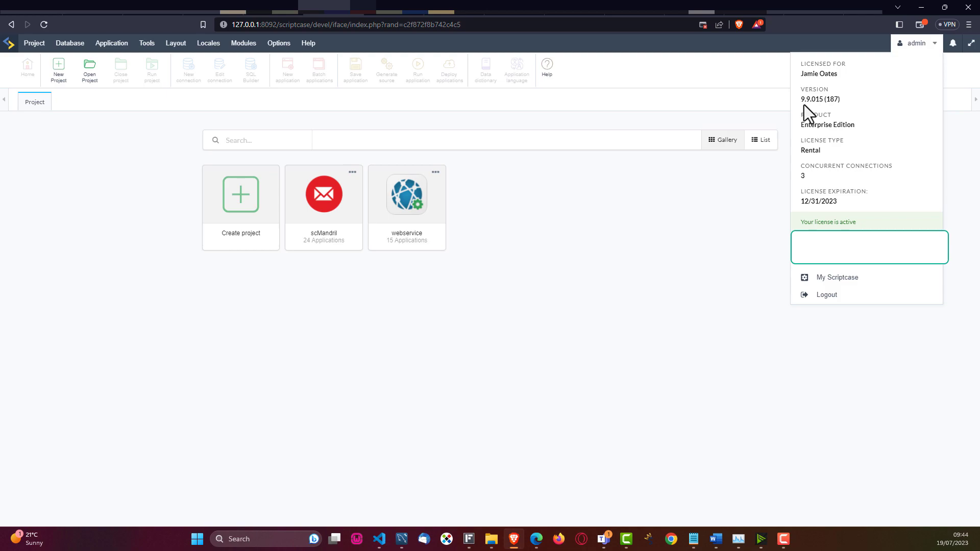
left_click(388, 11)
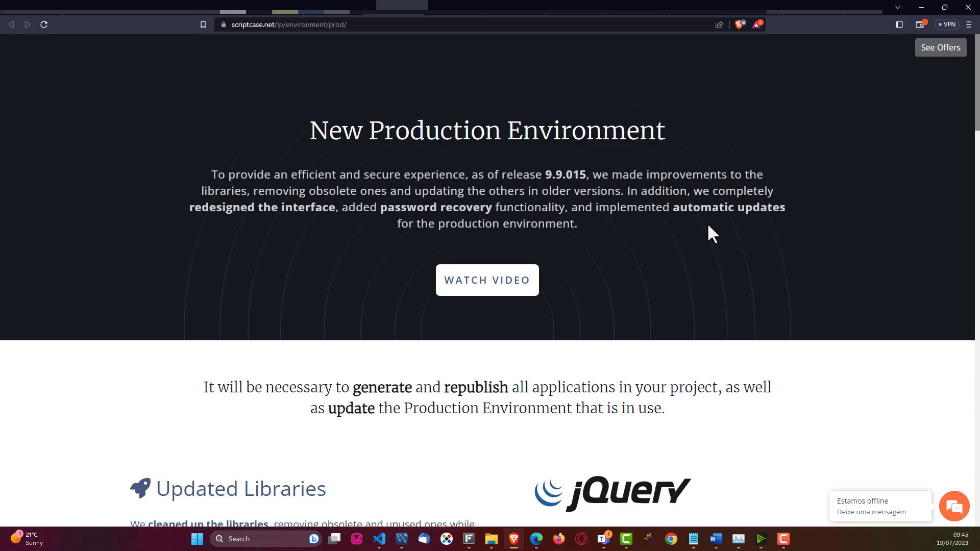
Step: Review the lists of updated and removed libraries on the announcement page
scroll(510, 258, "down", 4)
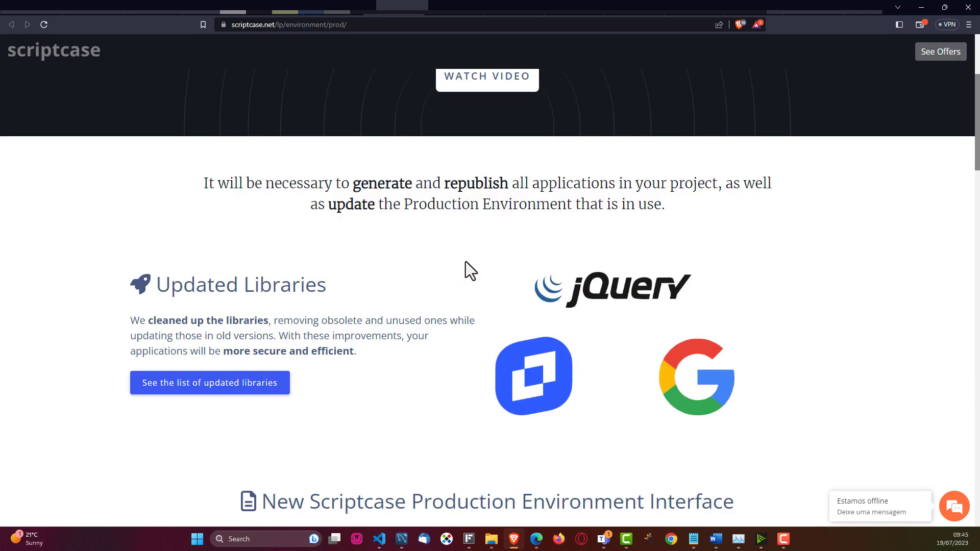
right_click(248, 386)
key("Escape")
left_click(230, 390)
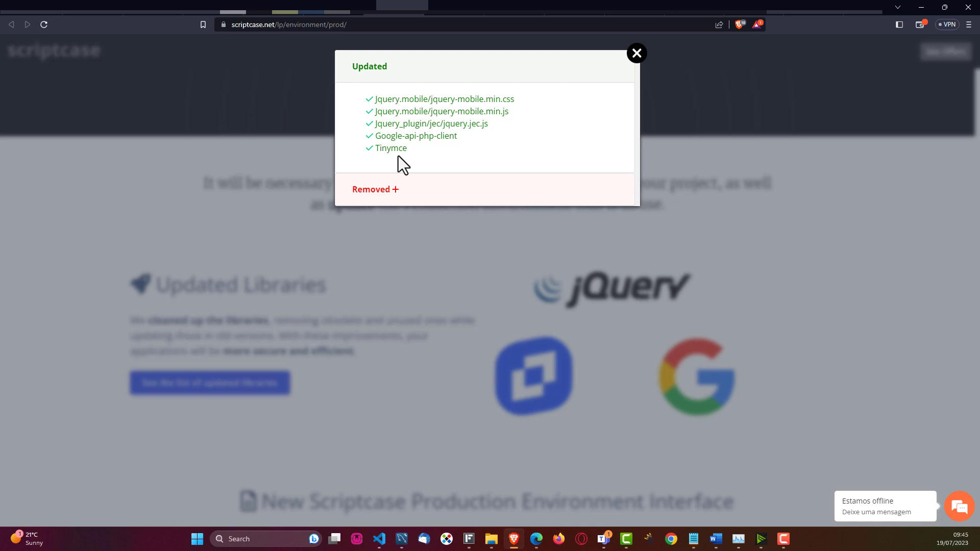
left_click(381, 191)
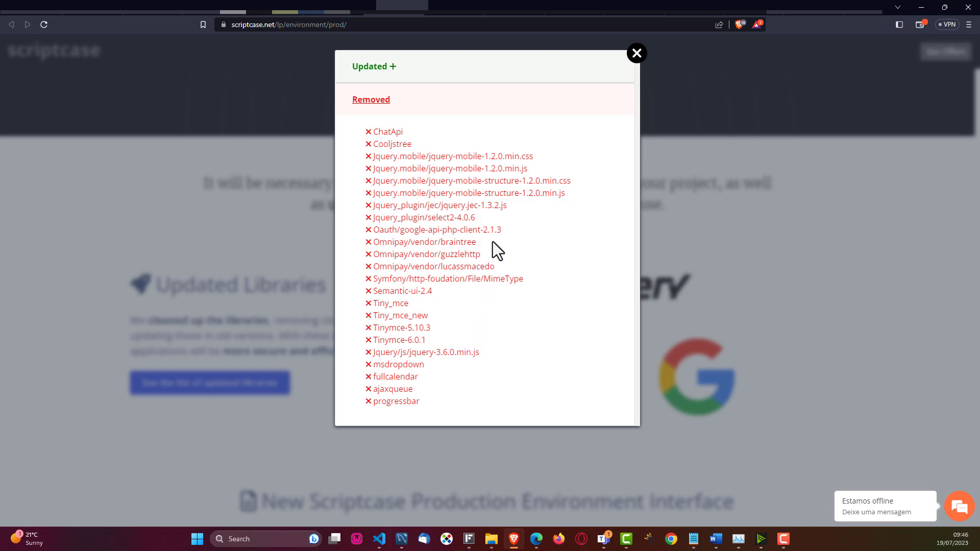
left_click(636, 53)
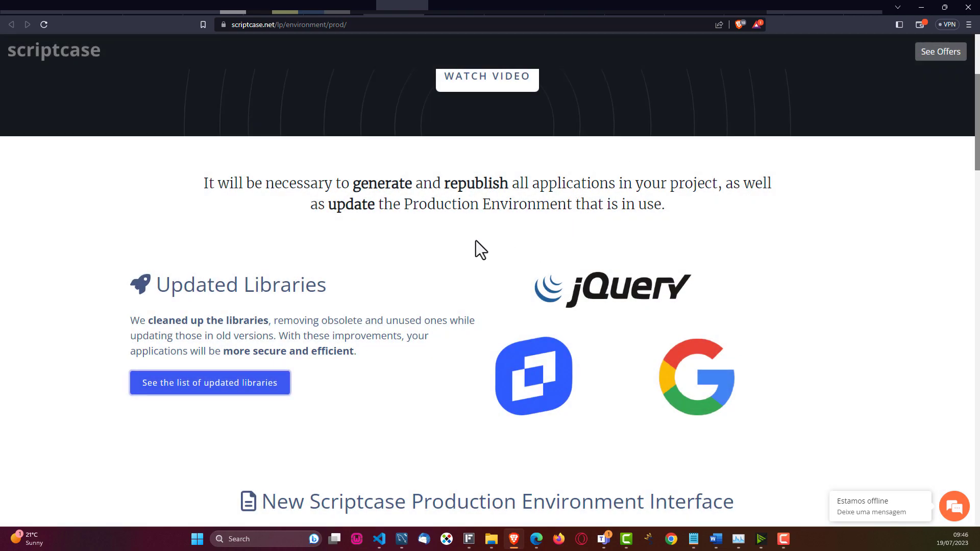
Step: Read down to the Password recovery section and highlight its first line
scroll(476, 240, "up", 4)
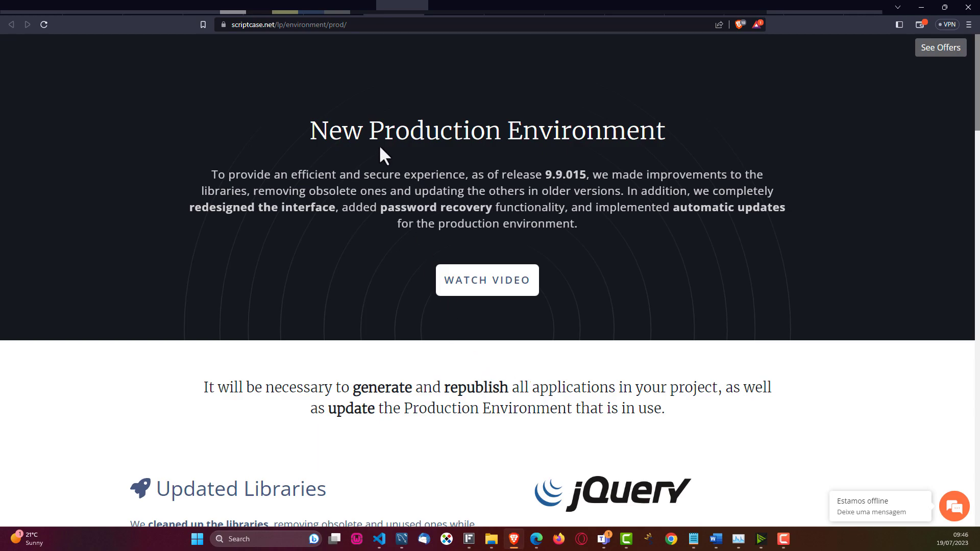
scroll(562, 347, "down", 4)
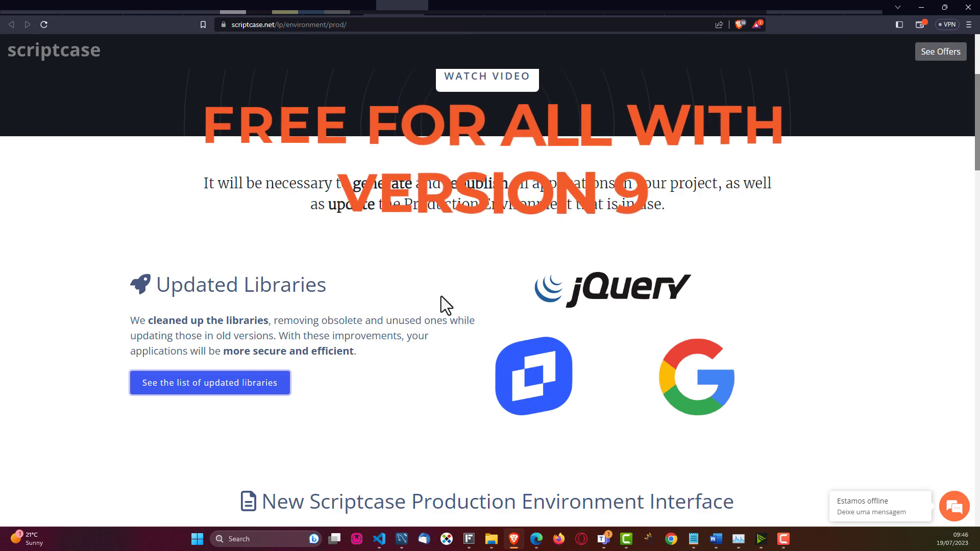
scroll(441, 299, "down", 2)
scroll(441, 299, "down", 2)
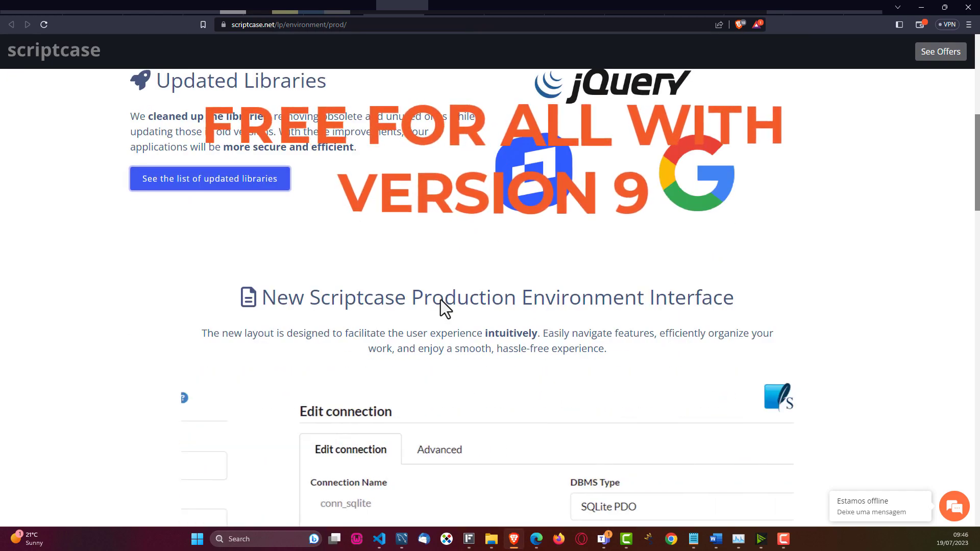
scroll(441, 300, "down", 1)
scroll(440, 300, "down", 3)
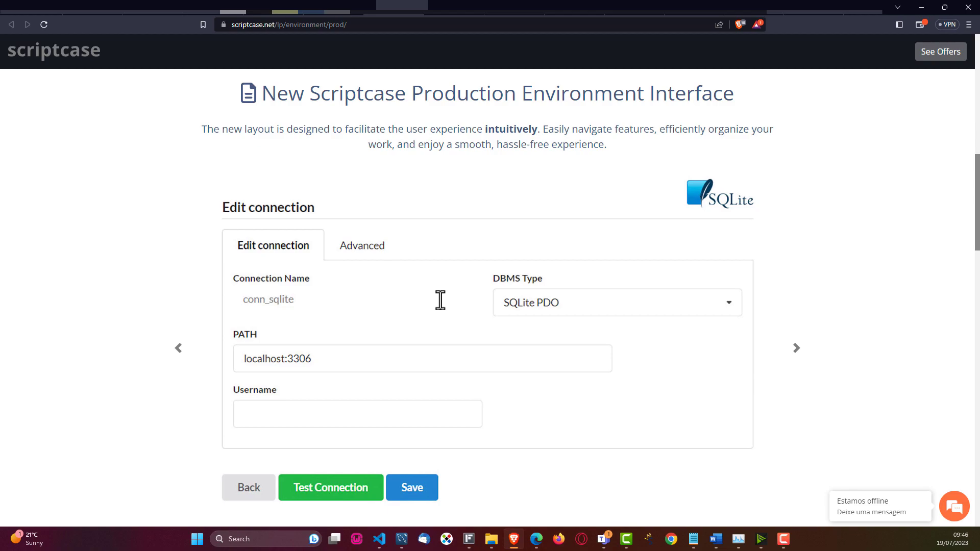
scroll(567, 313, "down", 8)
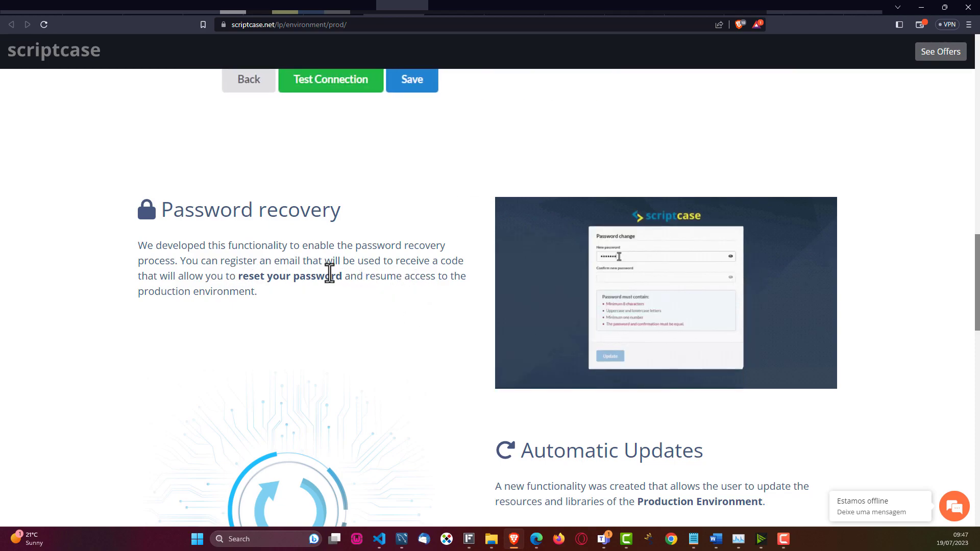
left_click_drag(147, 246, 313, 246)
left_click(351, 312)
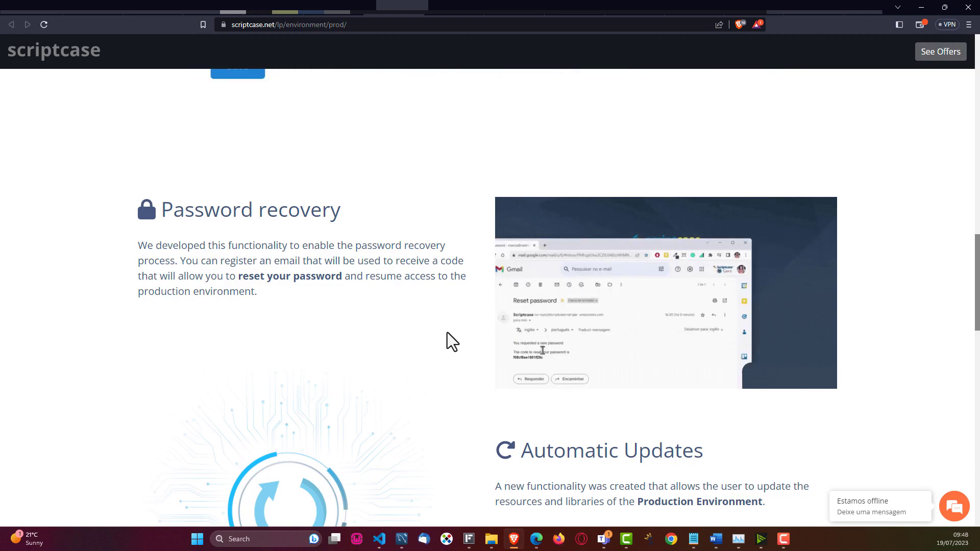
Step: Read the Automatic Updates section on the Production Environment, then scroll back toward the top
scroll(447, 332, "down", 4)
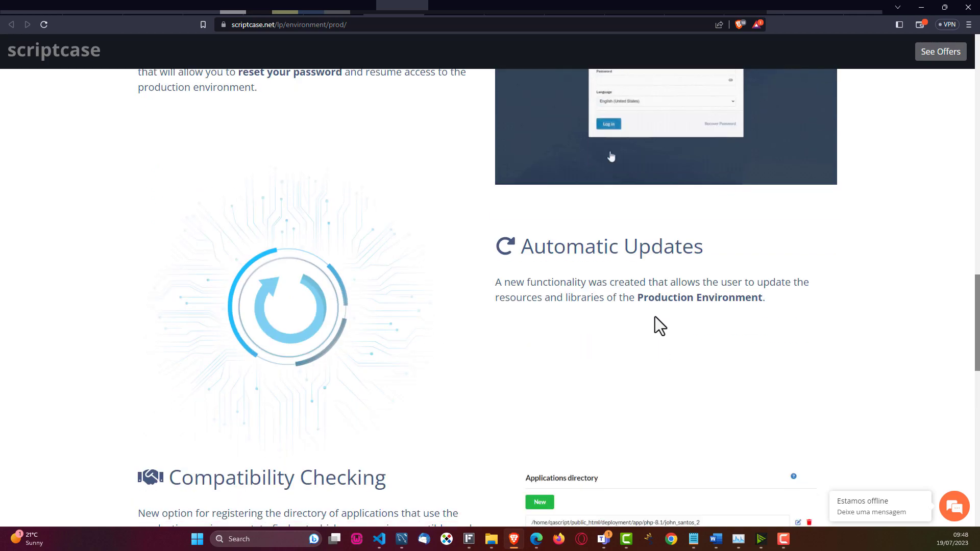
left_click_drag(642, 300, 762, 299)
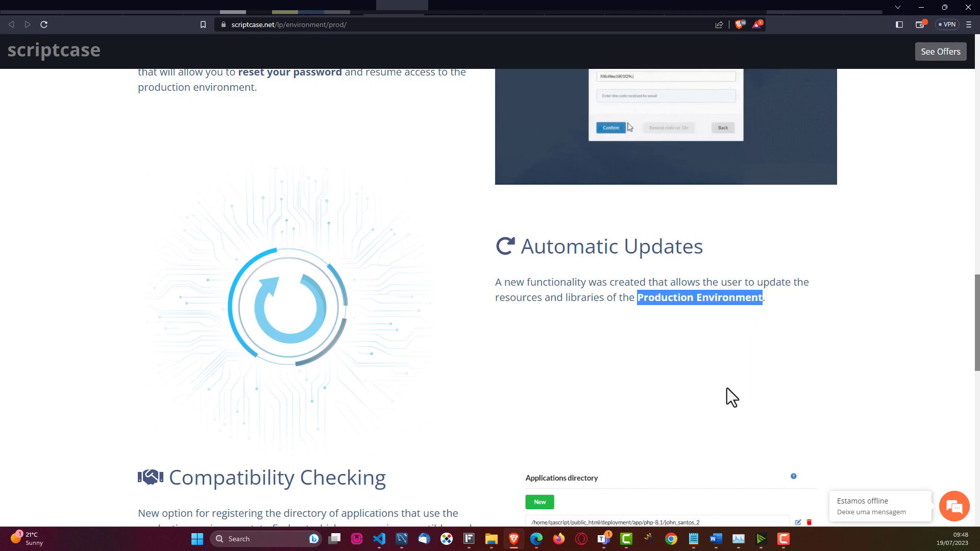
scroll(461, 363, "up", 4)
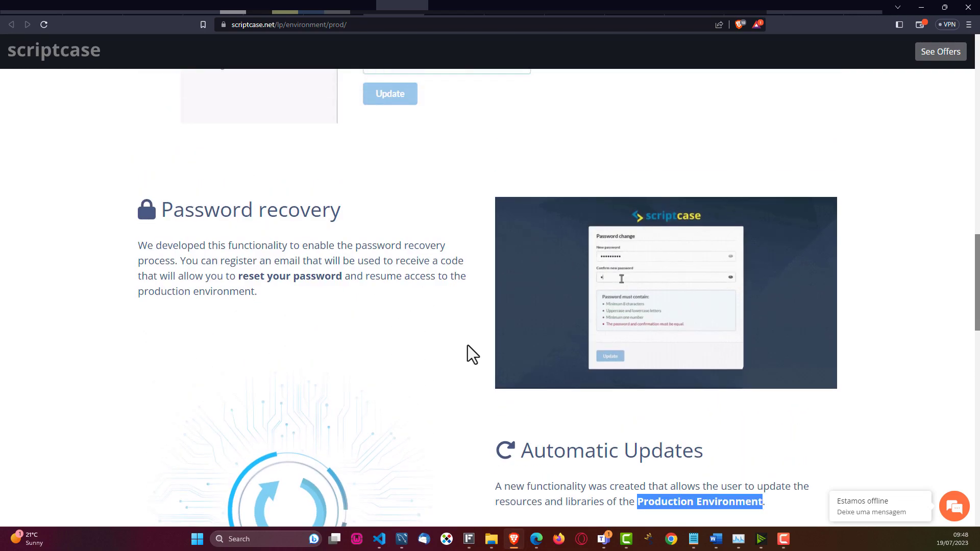
scroll(466, 343, "up", 8)
scroll(465, 343, "up", 10)
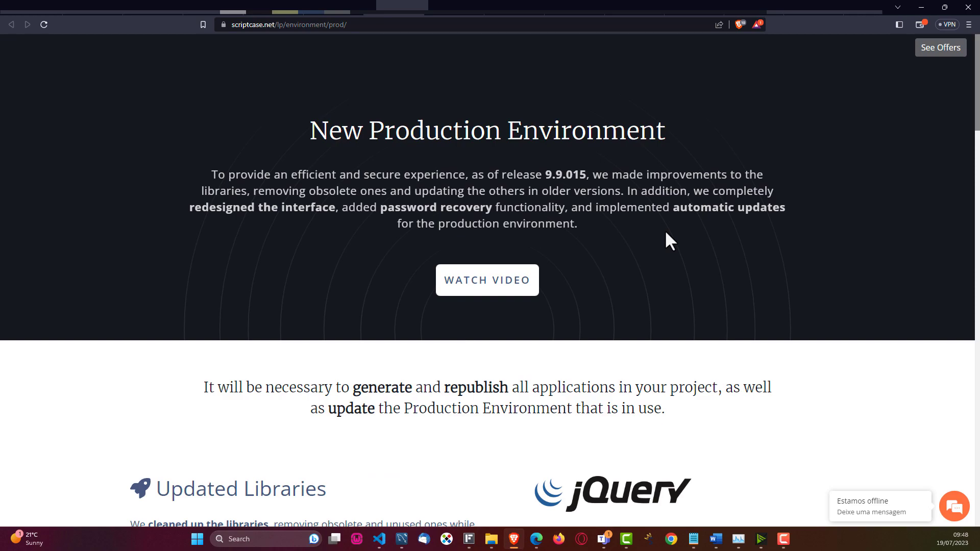
scroll(635, 281, "down", 4)
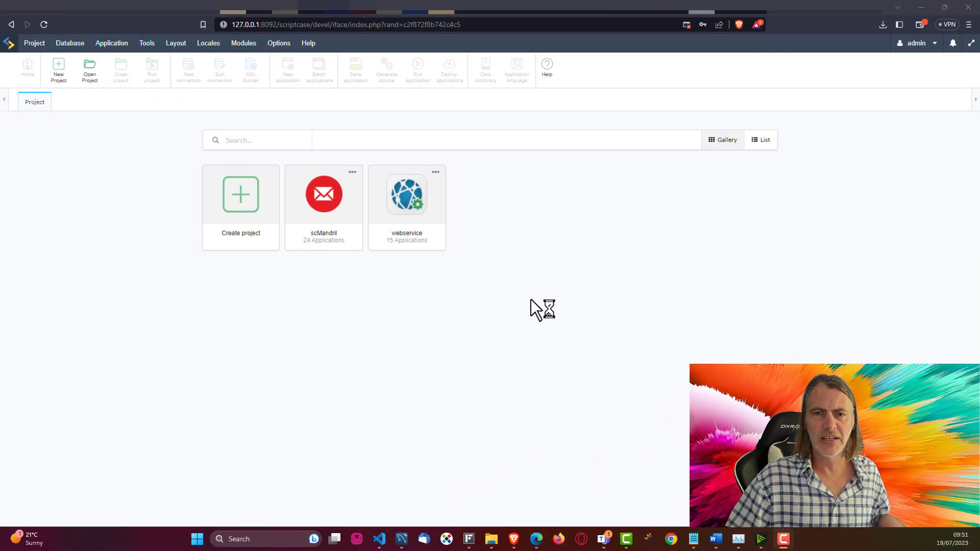
Step: Open the webservice project and browse its bootstrap, file_get_contents and root folders
left_click(413, 202)
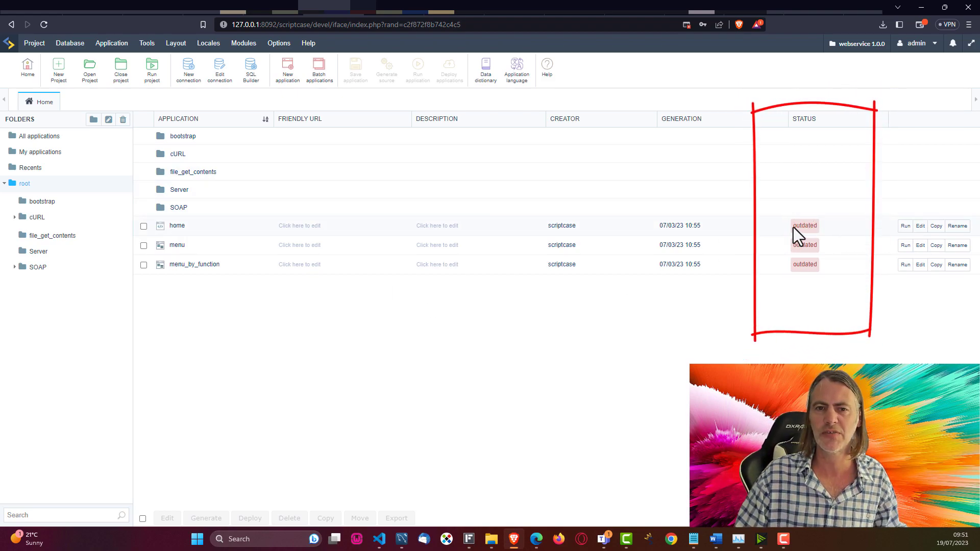
left_click(32, 203)
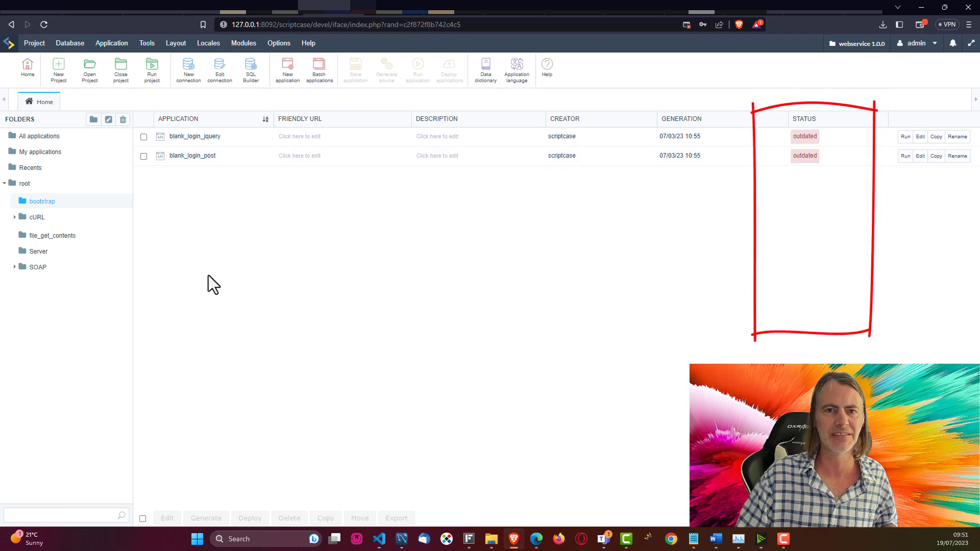
left_click(46, 234)
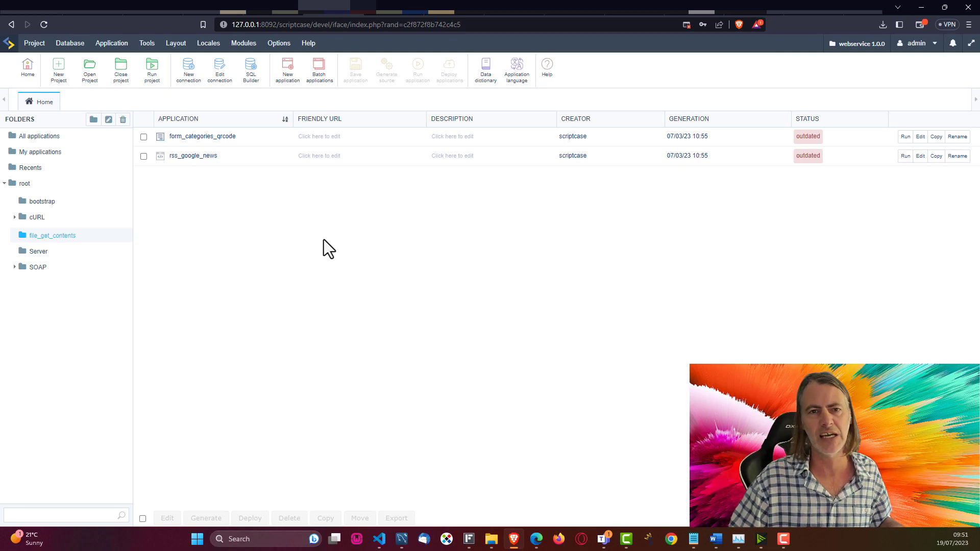
left_click(25, 183)
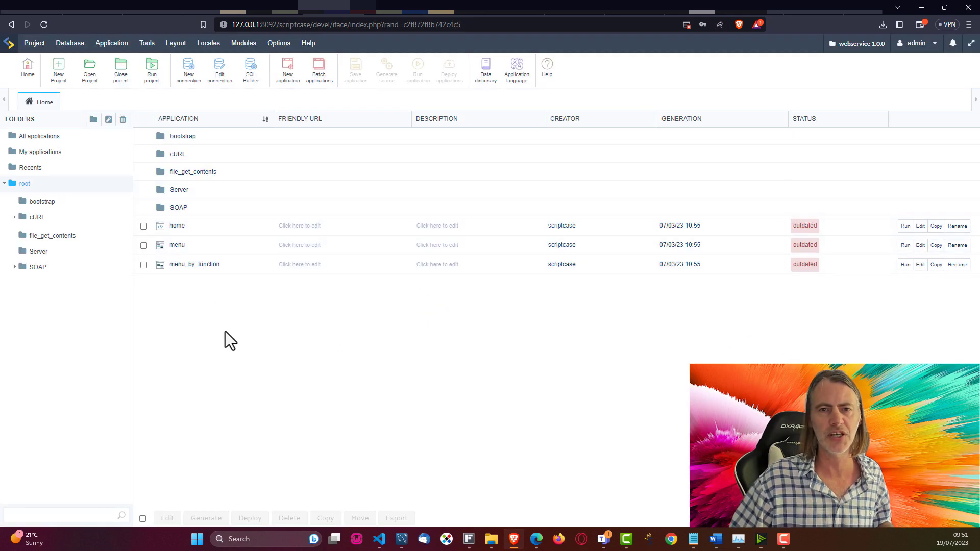
left_click(34, 43)
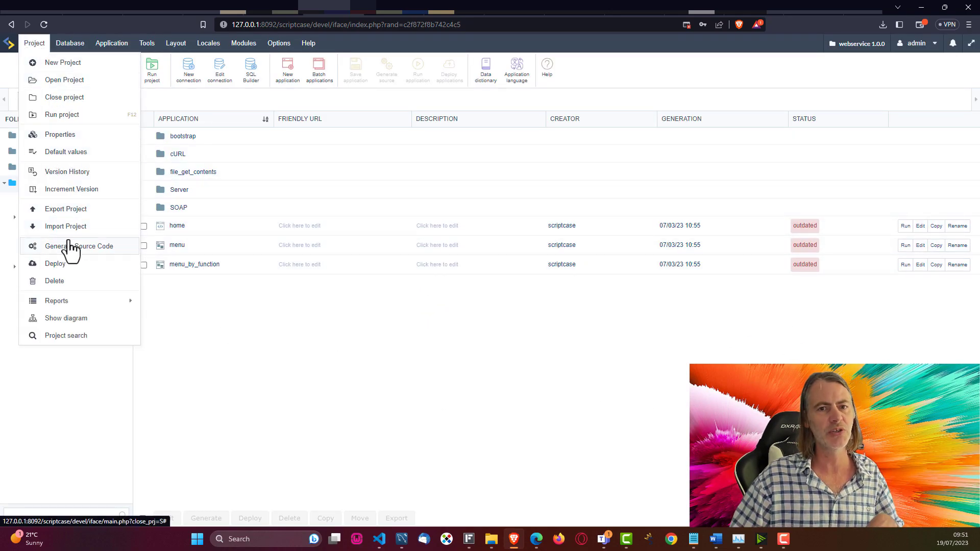
Step: Generate source code for all 15 webservice applications and close the results
left_click(66, 247)
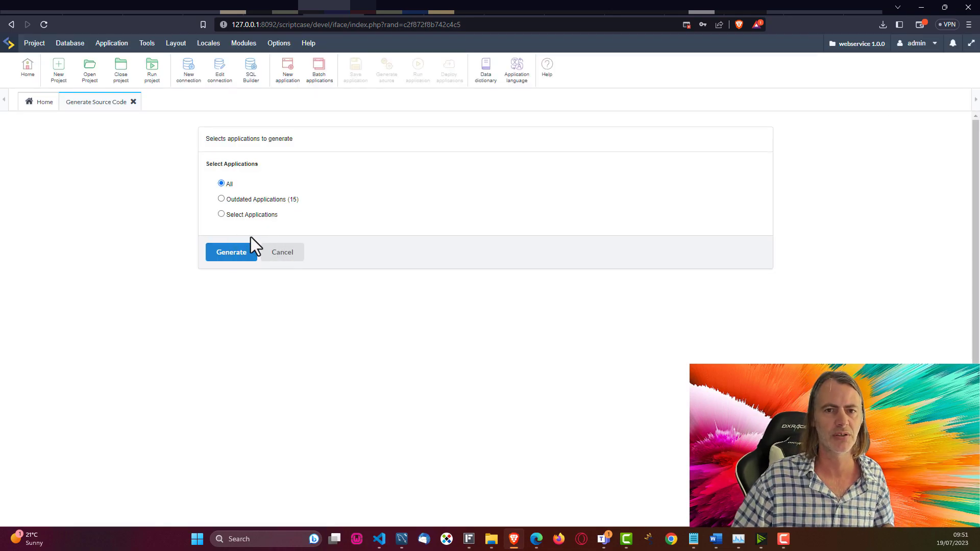
left_click(231, 252)
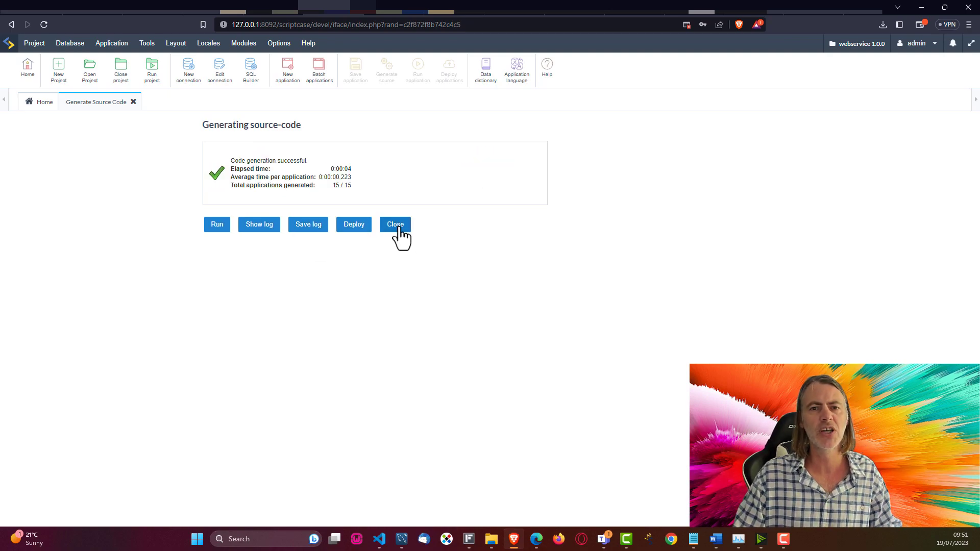
left_click(397, 226)
left_click(34, 43)
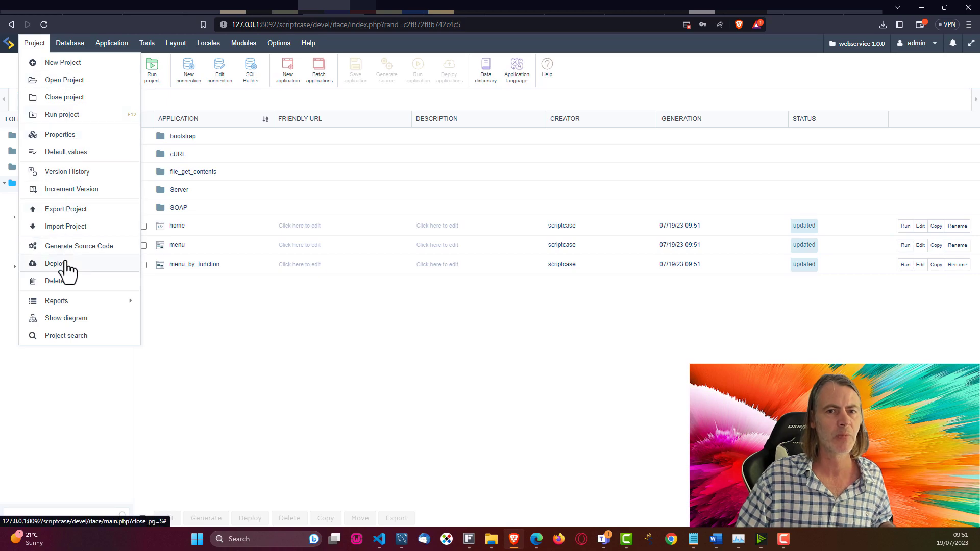
Step: Start deploying all applications and enable generating a link page to the initial application
left_click(62, 263)
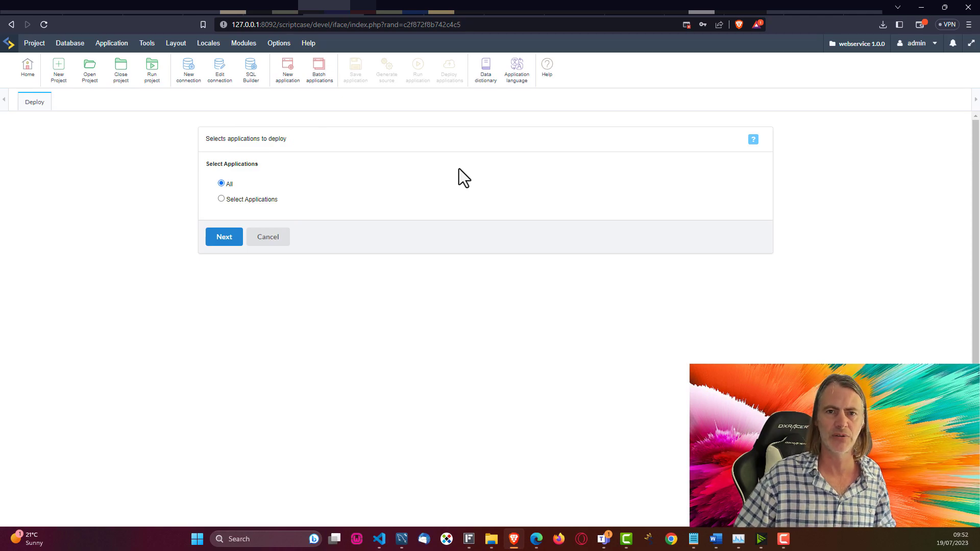
left_click(225, 237)
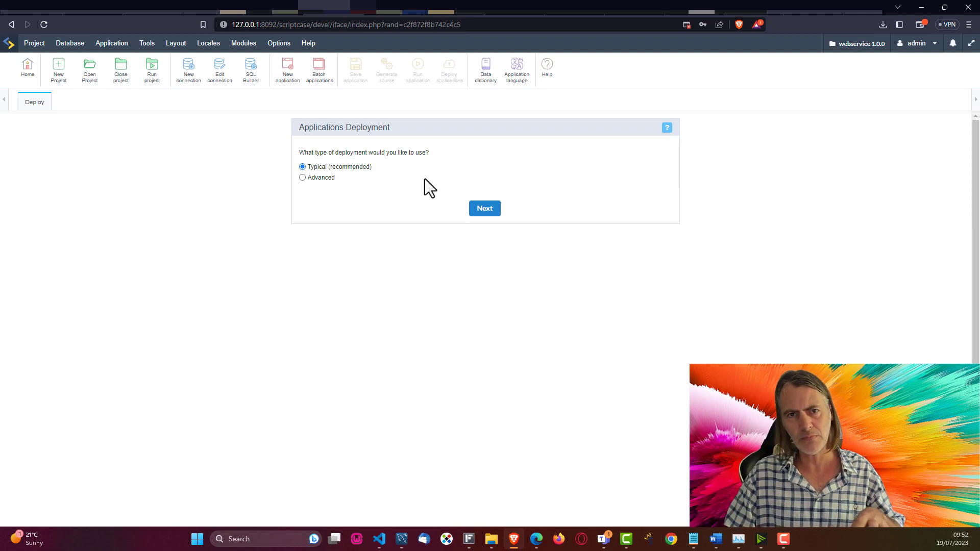
left_click(480, 210)
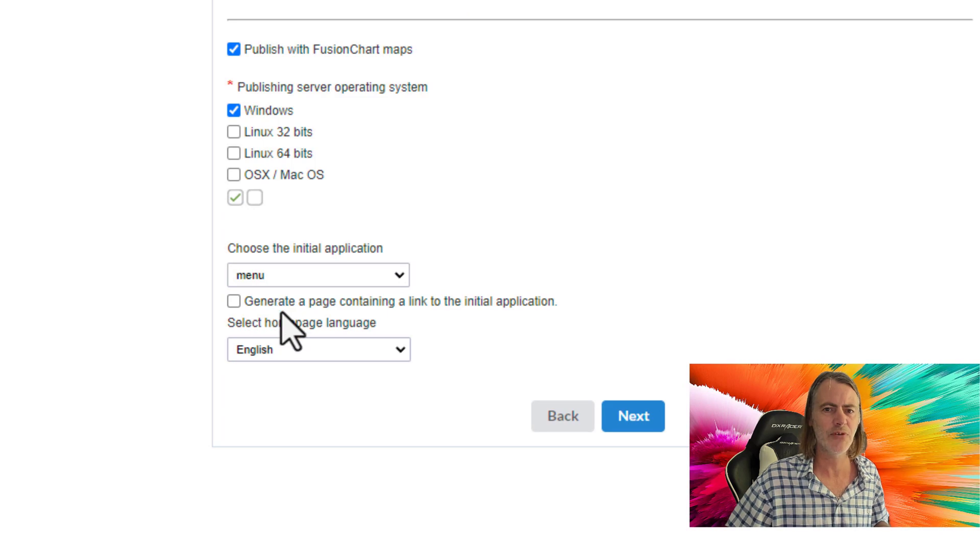
left_click_drag(255, 299, 608, 328)
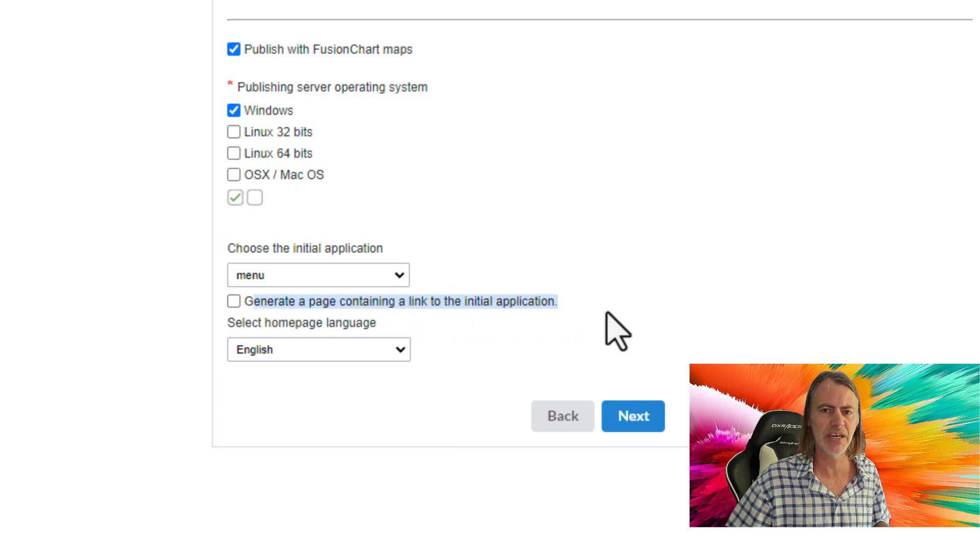
left_click(572, 301)
left_click(234, 302)
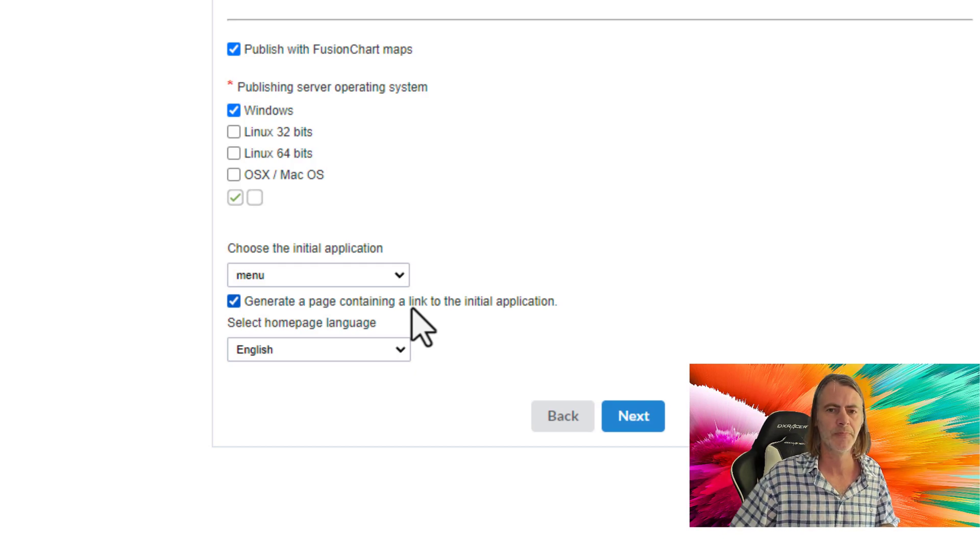
Step: Keep English as the link page's homepage language and continue the deployment wizard
left_click(336, 354)
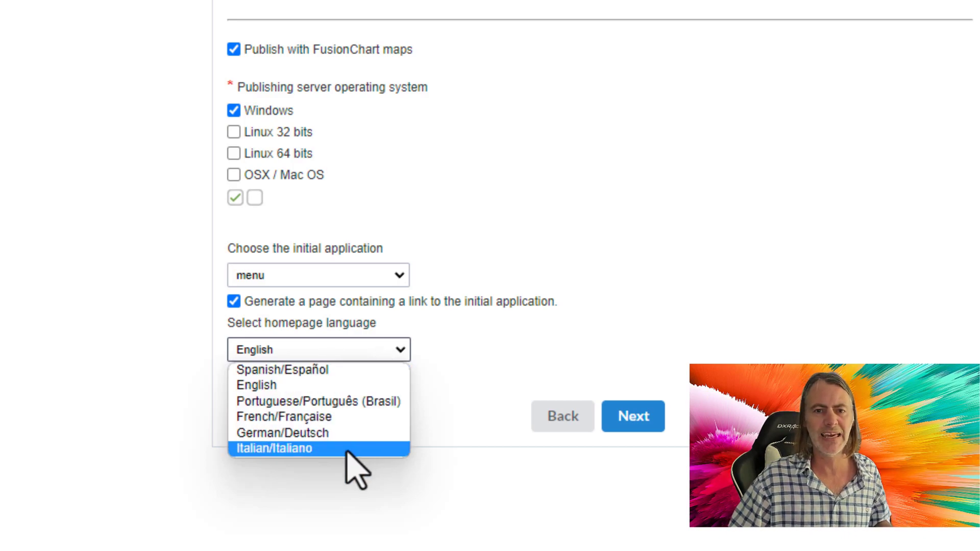
left_click(341, 386)
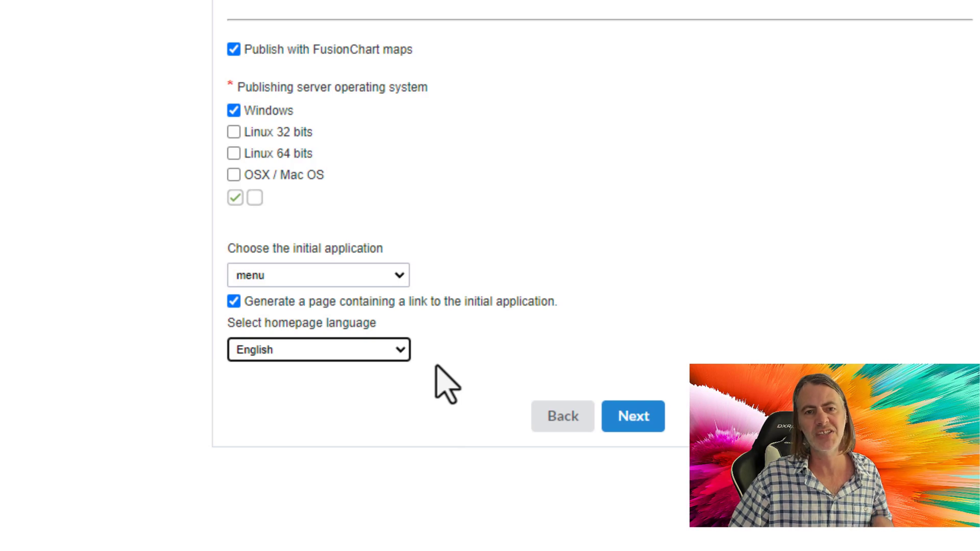
left_click(257, 352)
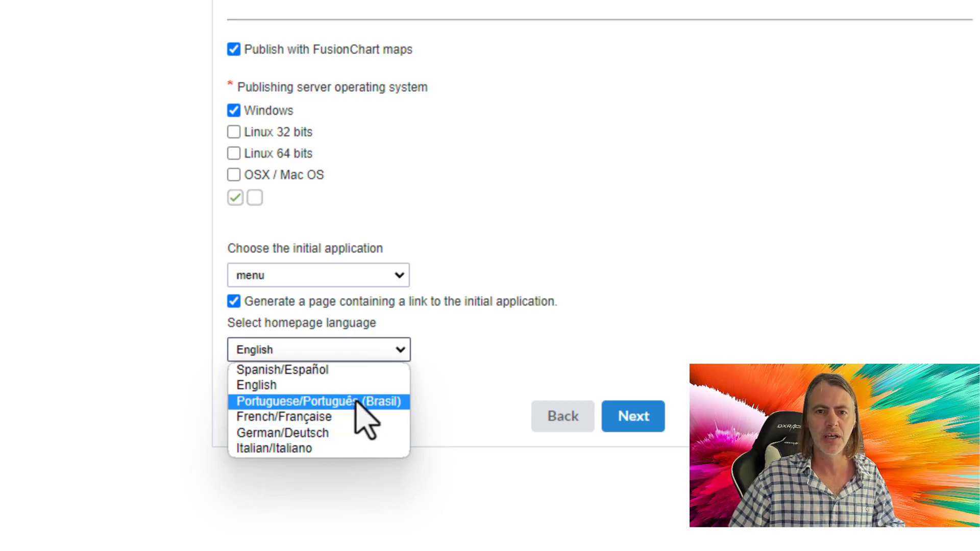
left_click(346, 385)
left_click(592, 345)
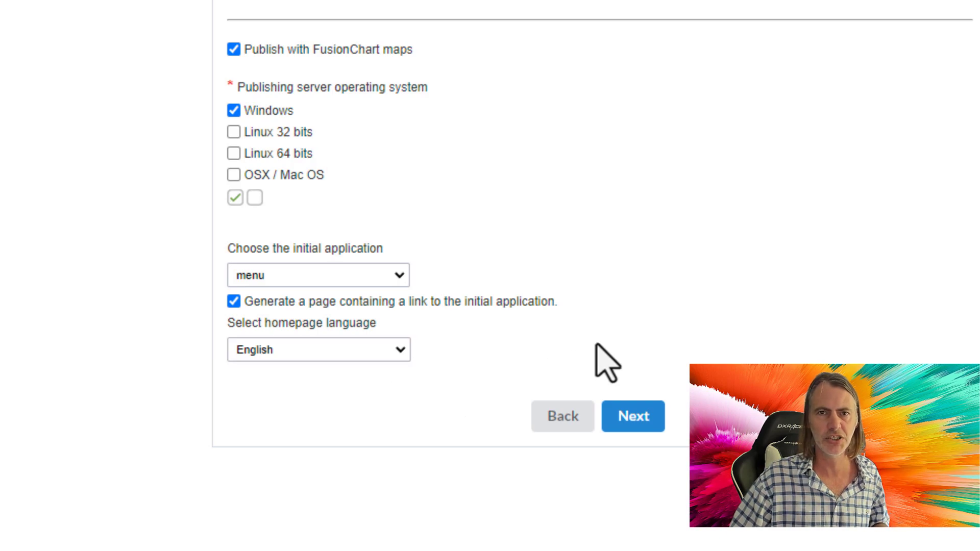
left_click(386, 345)
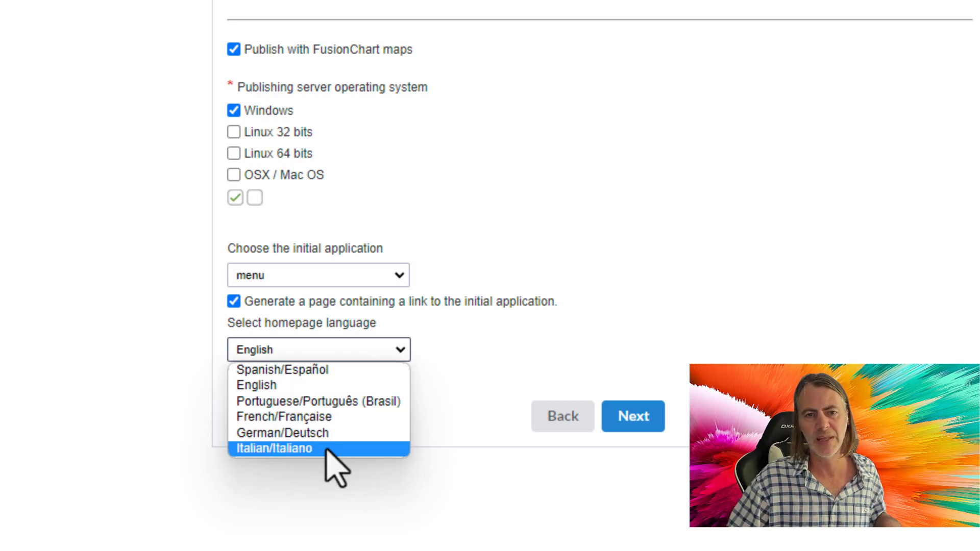
left_click(272, 387)
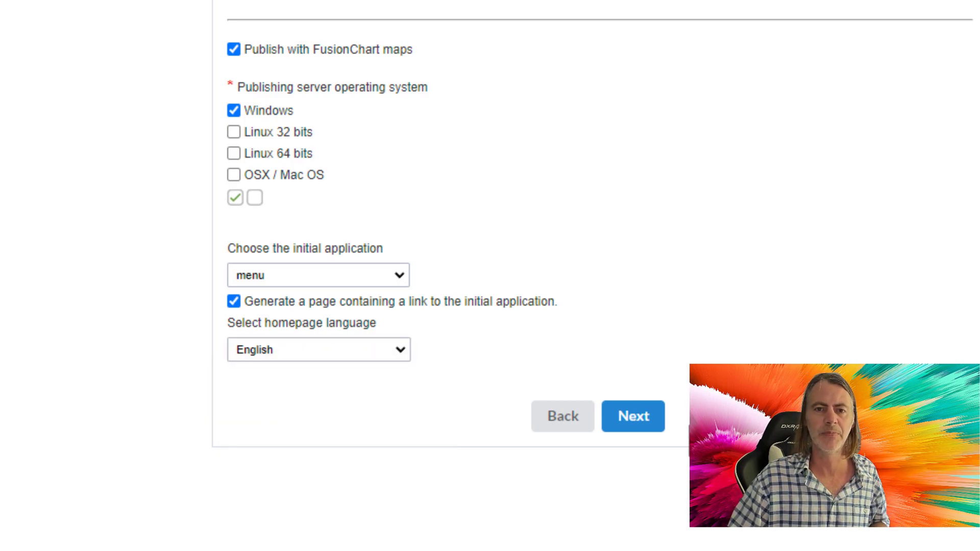
left_click(635, 420)
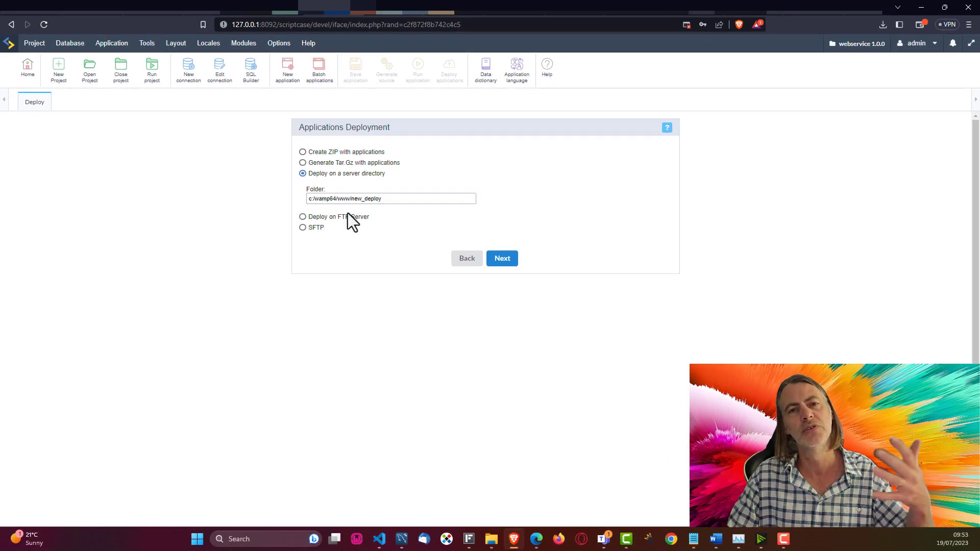
Step: Select and then deselect the server directory deployment folder path
left_click_drag(398, 198, 303, 196)
left_click(340, 293)
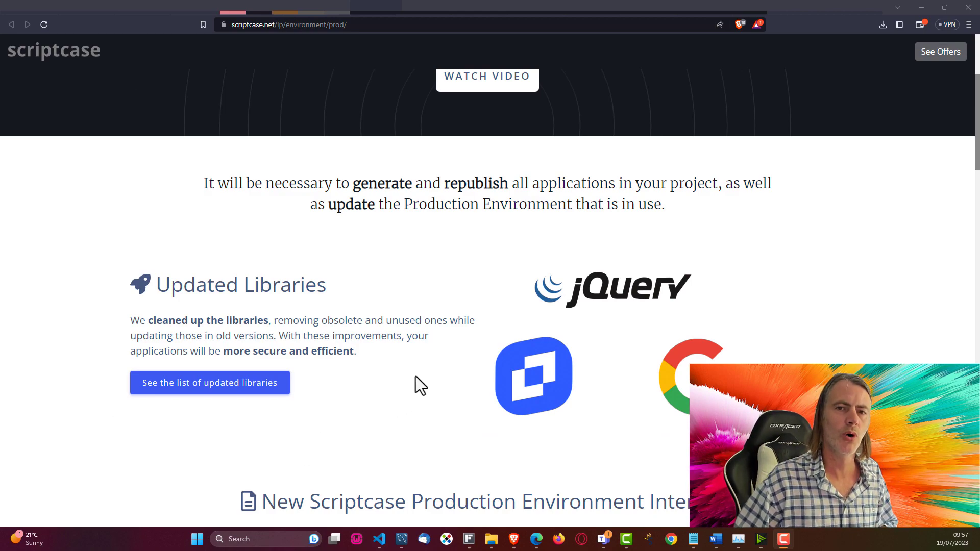
Step: Read the new Production Environment features down to the footer, then switch to the Scriptcase Changelog
scroll(416, 376, "down", 6)
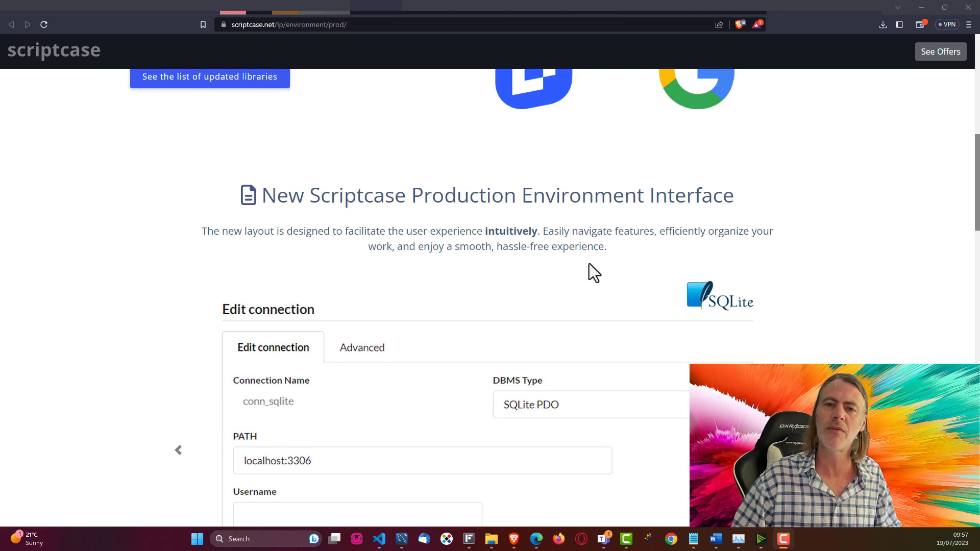
scroll(589, 263, "down", 2)
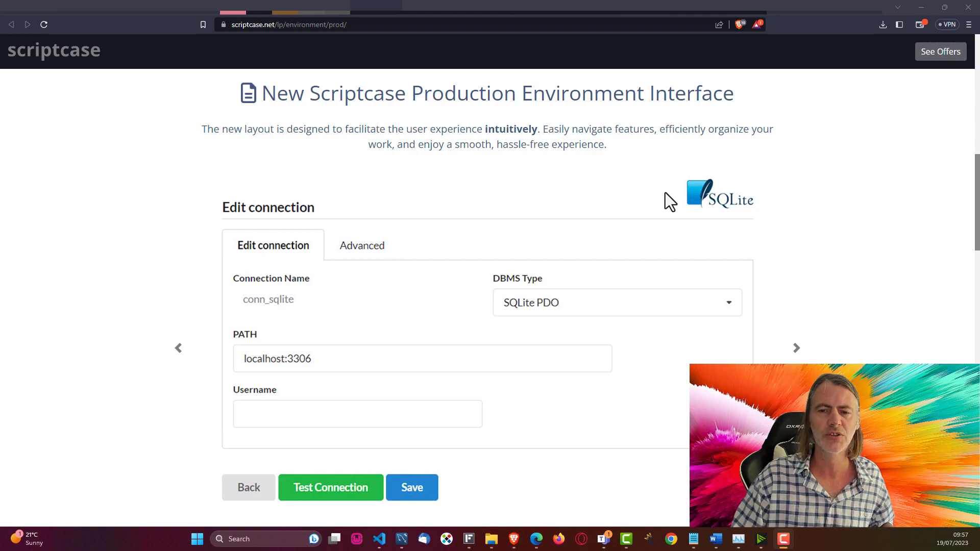
scroll(796, 232, "down", 8)
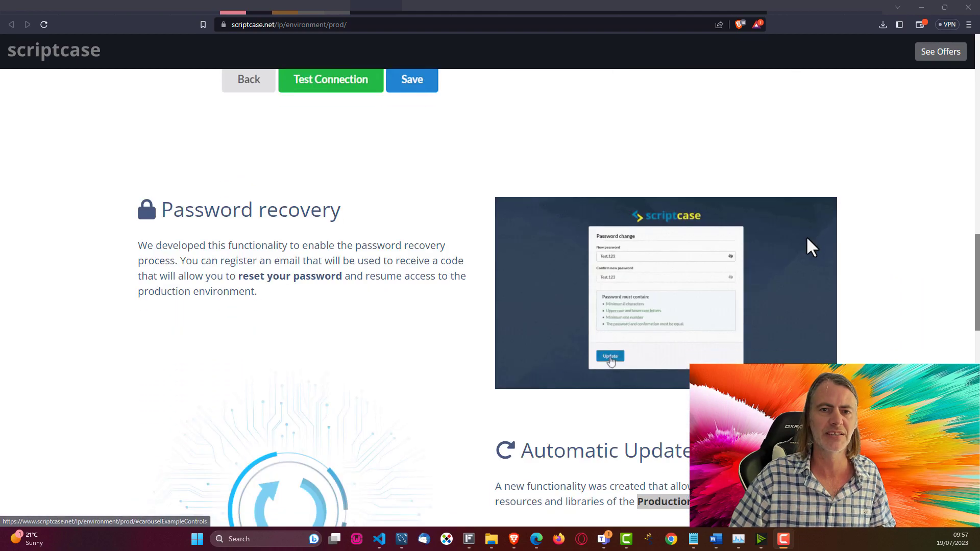
scroll(360, 306, "down", 6)
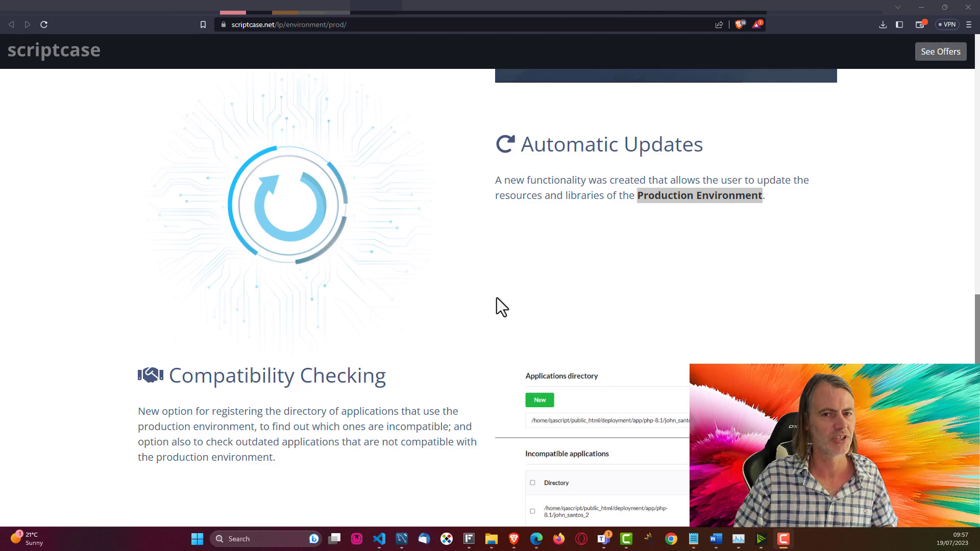
scroll(492, 304, "down", 4)
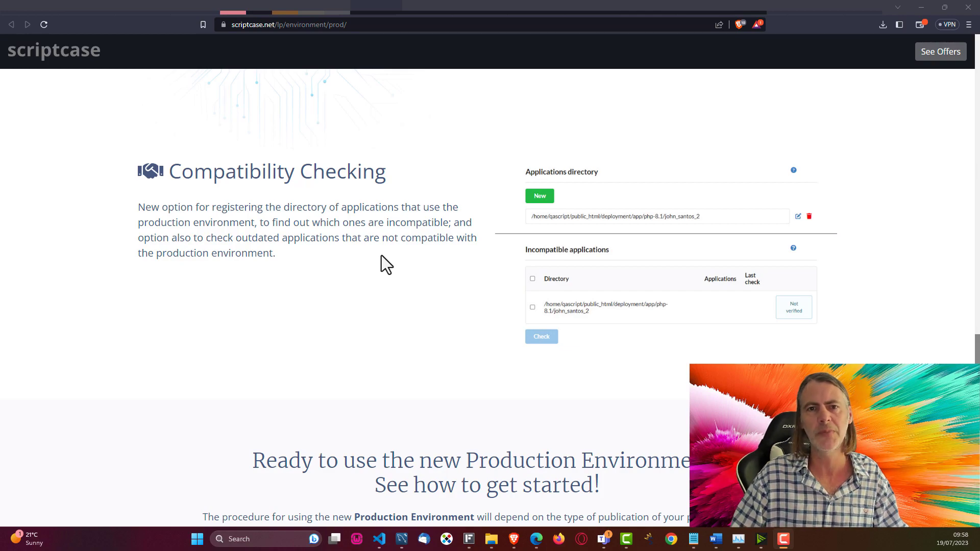
scroll(466, 269, "down", 5)
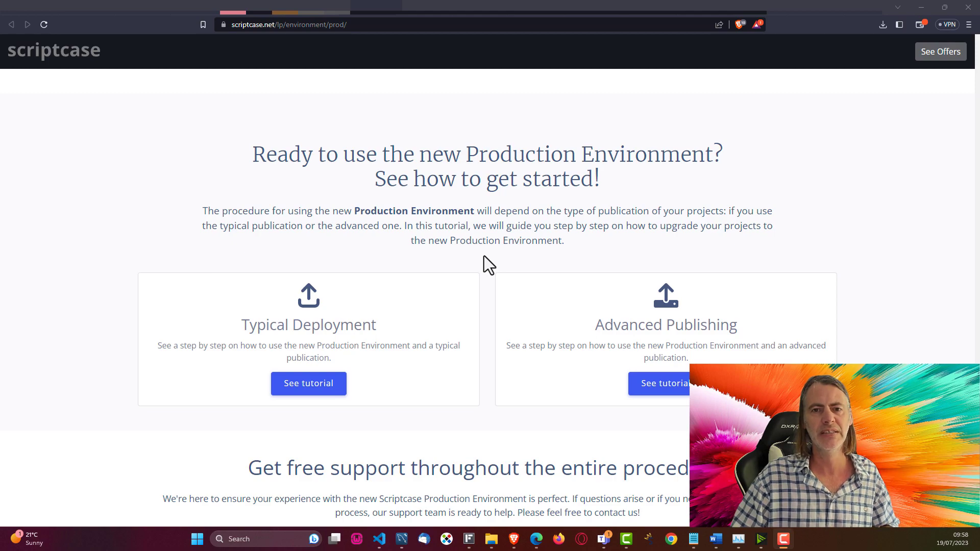
scroll(484, 257, "down", 3)
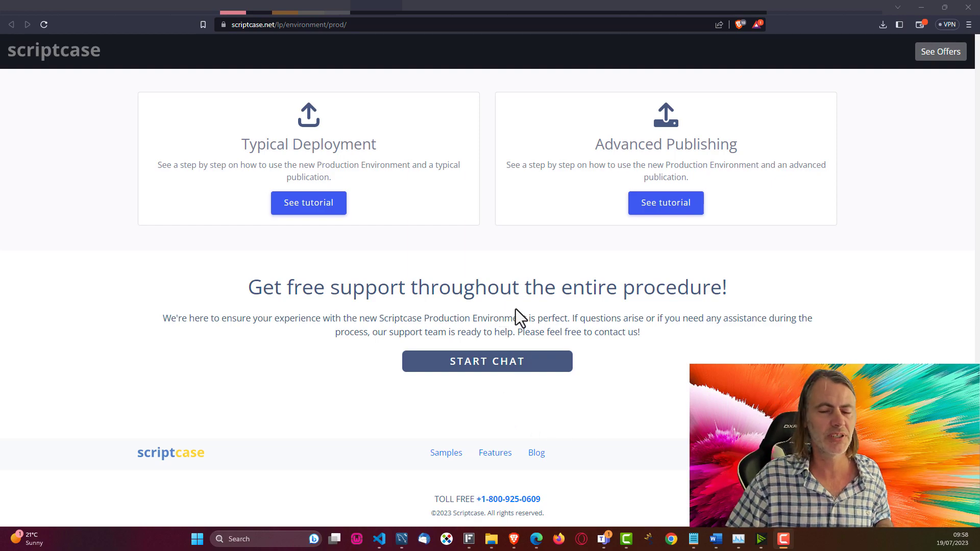
scroll(507, 317, "up", 2)
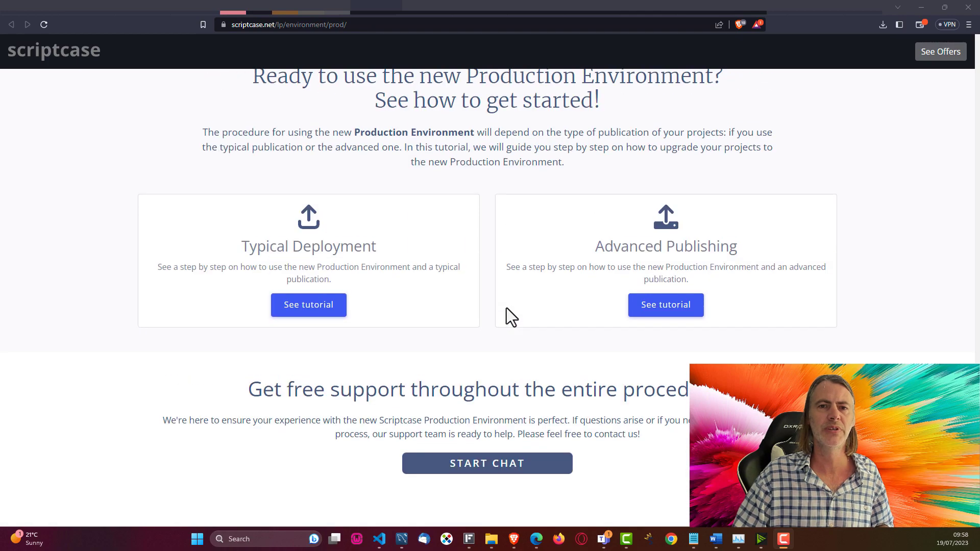
key("ctrl+Tab")
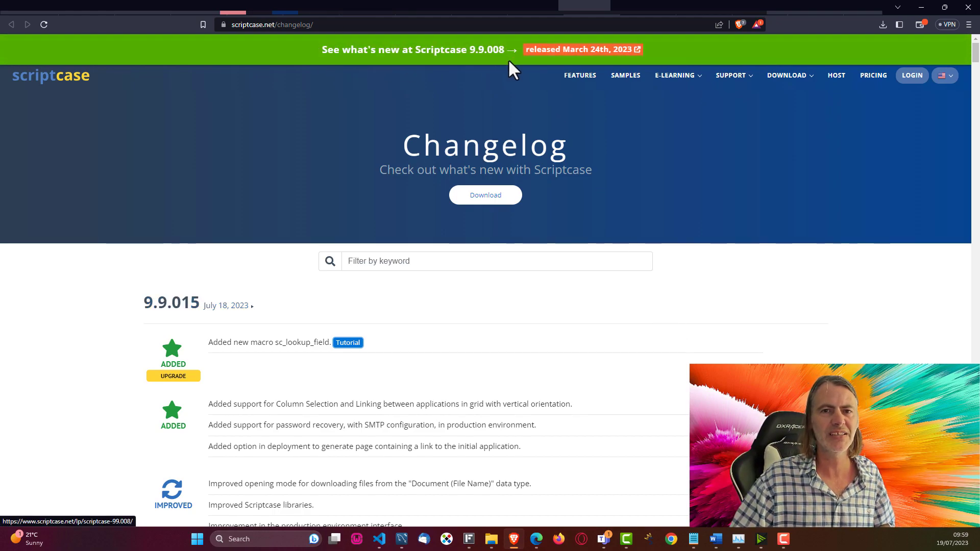
Step: Review the 9.9.015 changelog entries, including the sc_lookup_field macro change
scroll(570, 172, "down", 2)
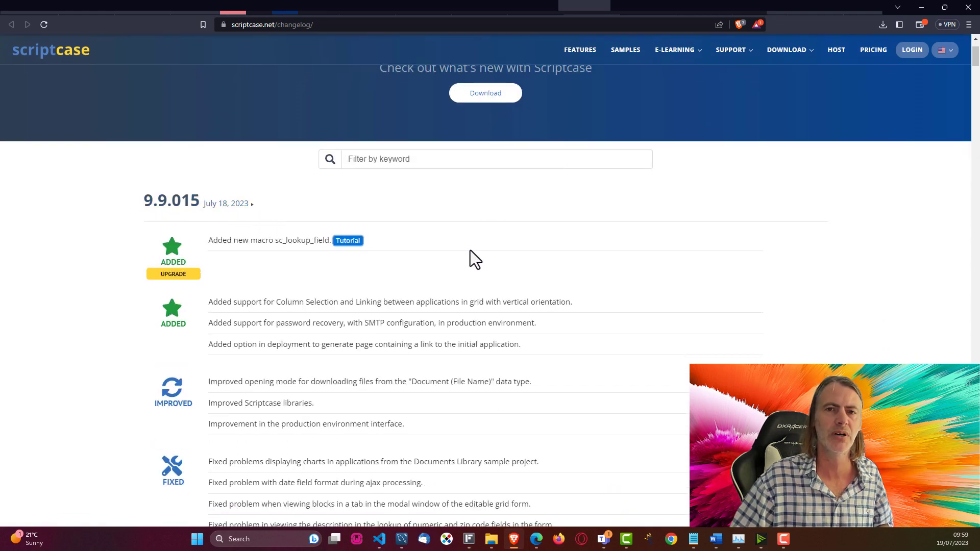
mouse_move(791, 51)
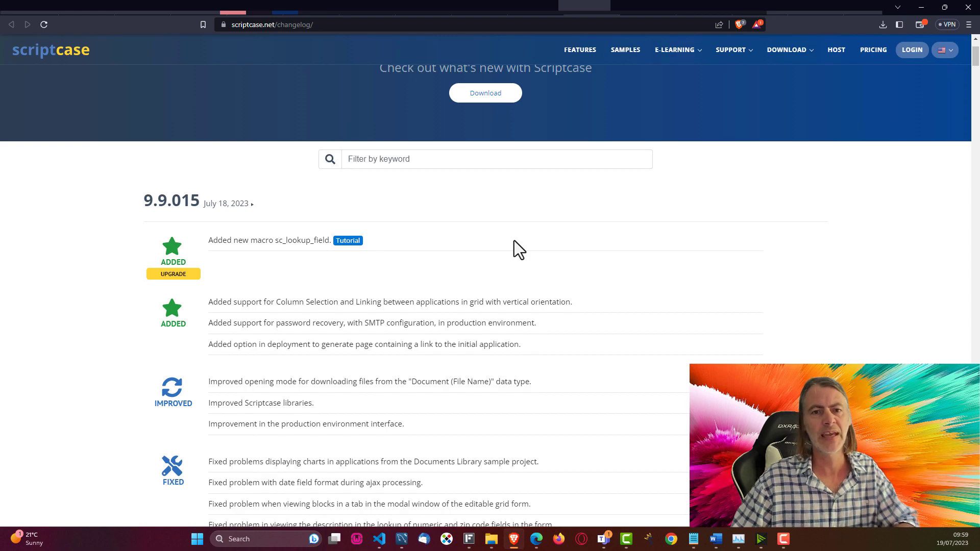
left_click_drag(209, 240, 296, 240)
left_click(349, 277)
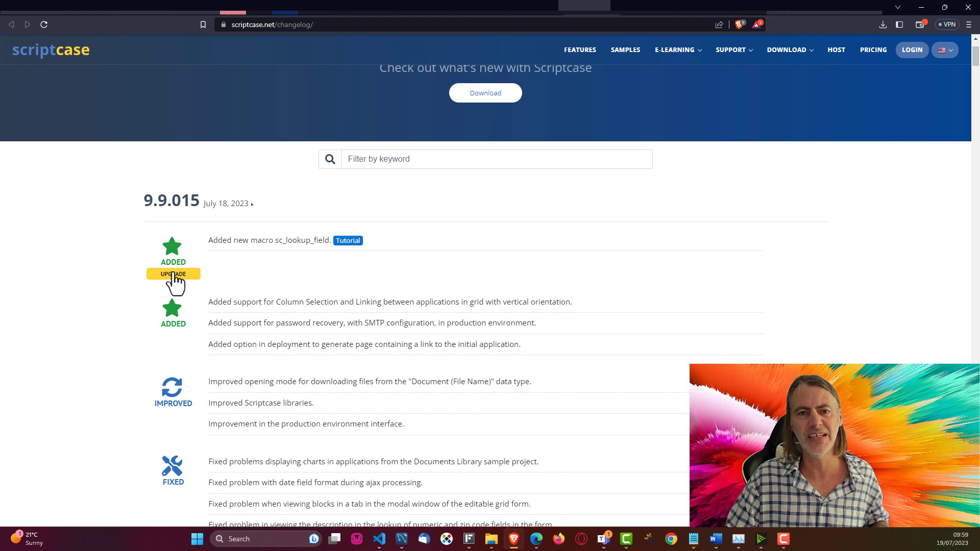
mouse_move(174, 279)
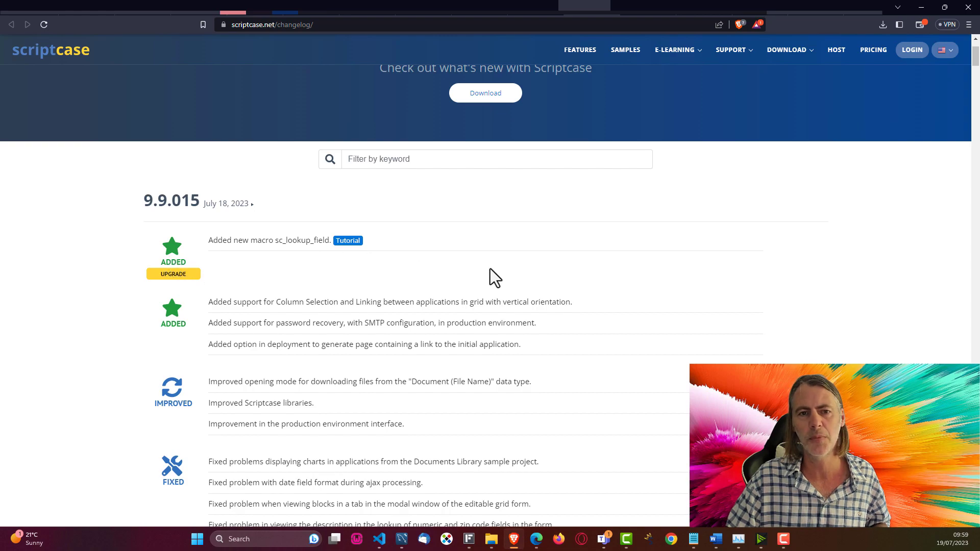
scroll(494, 273, "down", 2)
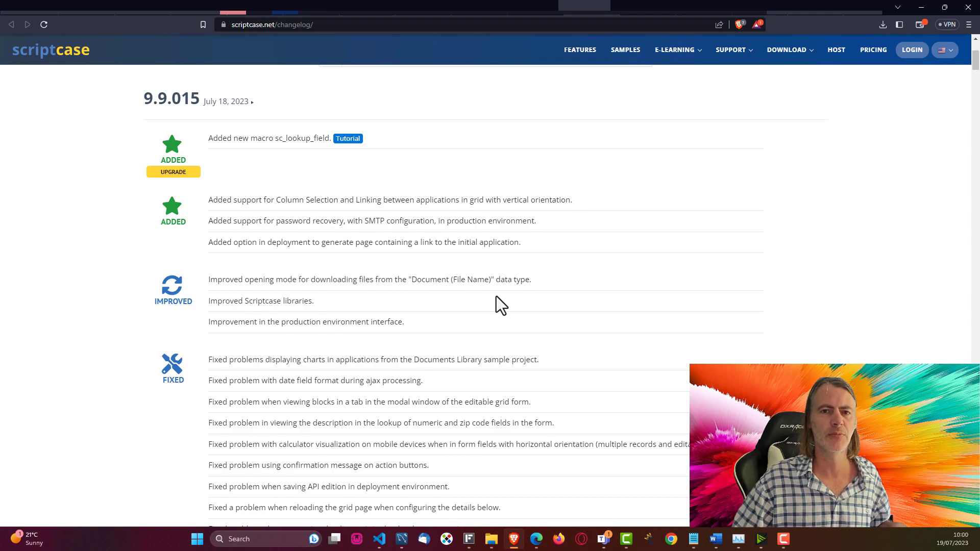
scroll(496, 301, "down", 2)
scroll(416, 367, "down", 4)
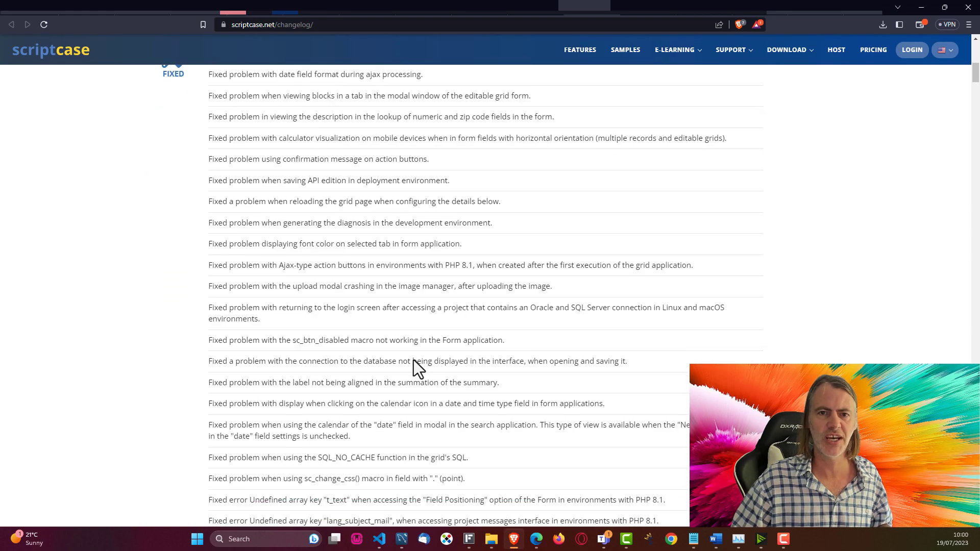
scroll(322, 269, "down", 1)
scroll(323, 269, "down", 4)
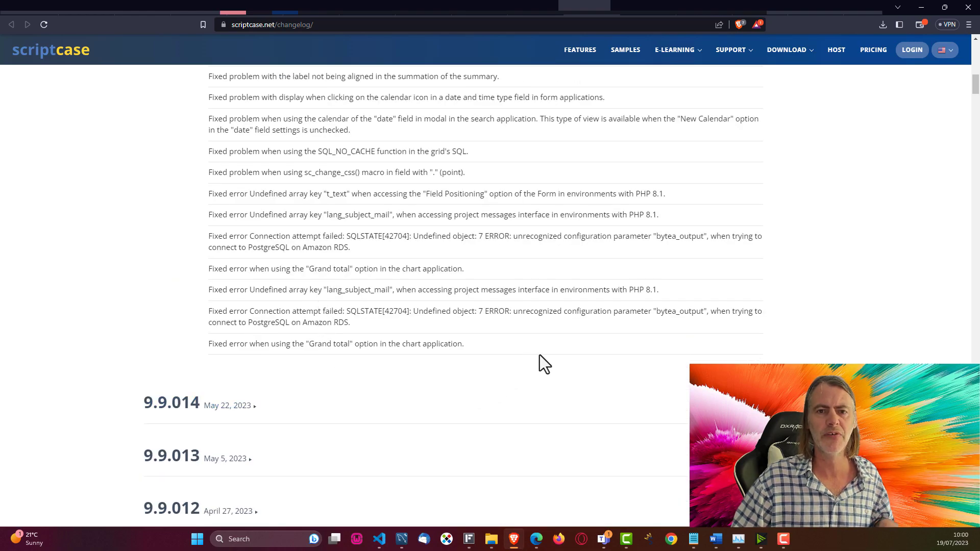
scroll(630, 378, "up", 12)
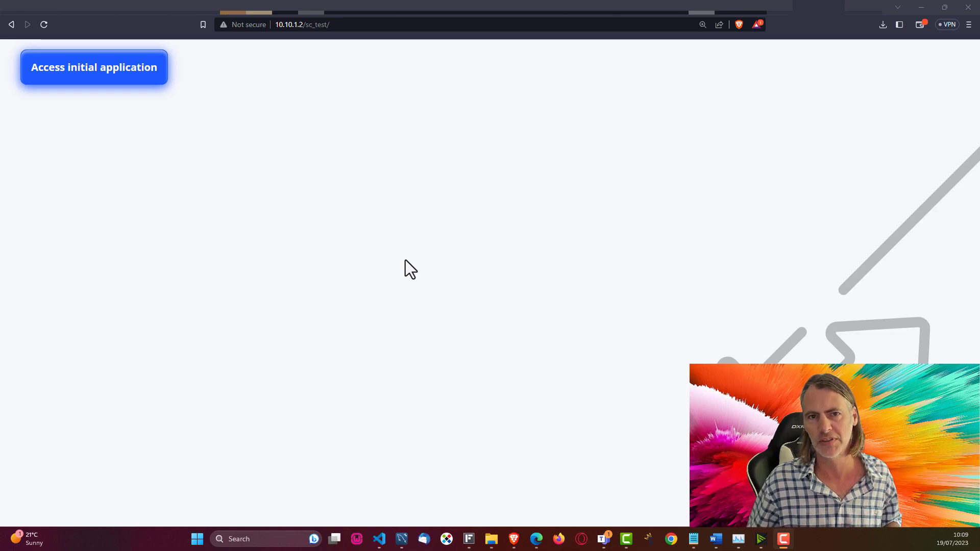
Step: Access the initial application from 10.10.1.2/sc_test, reaching the conn_mysql not-found notice
left_click(81, 72)
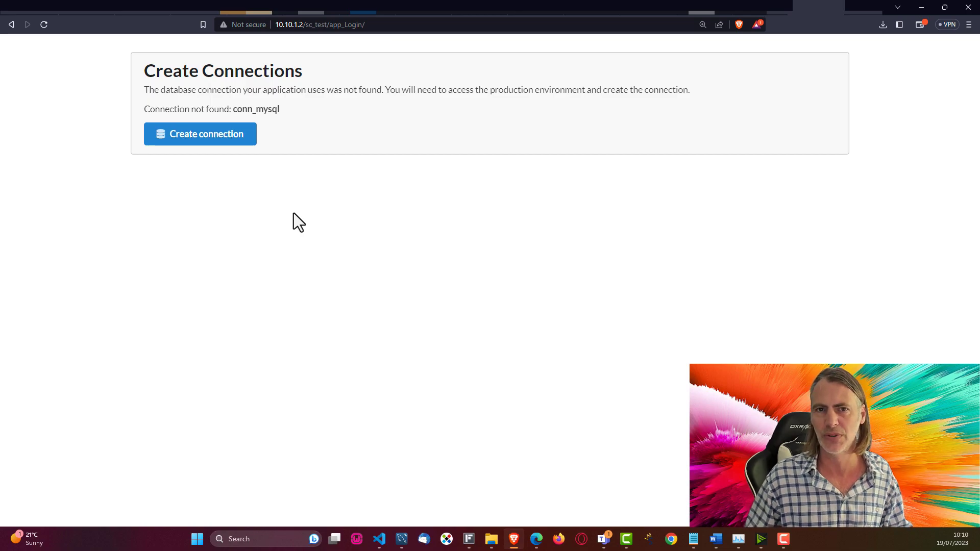
Step: Go to the Production Environment login and enter the default access password from the hint
left_click(226, 139)
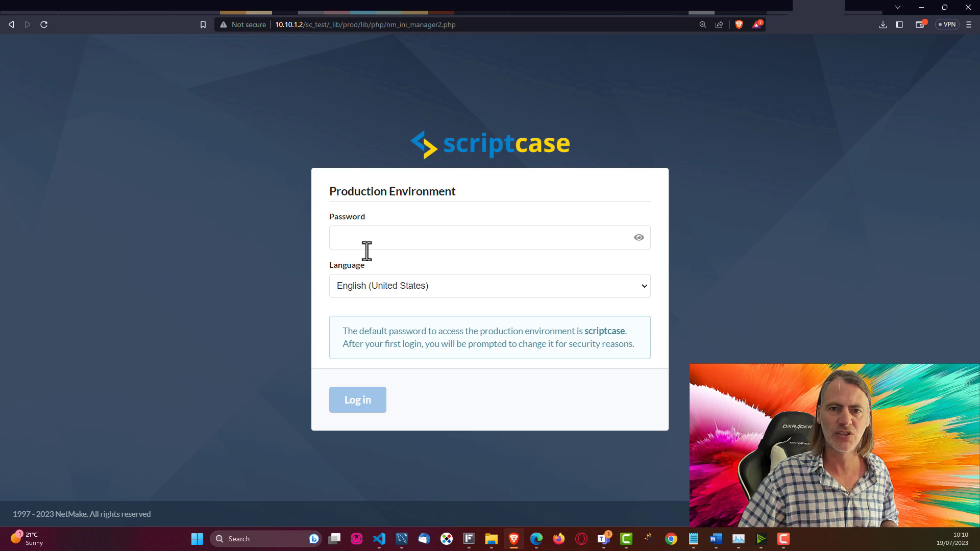
left_click(407, 240)
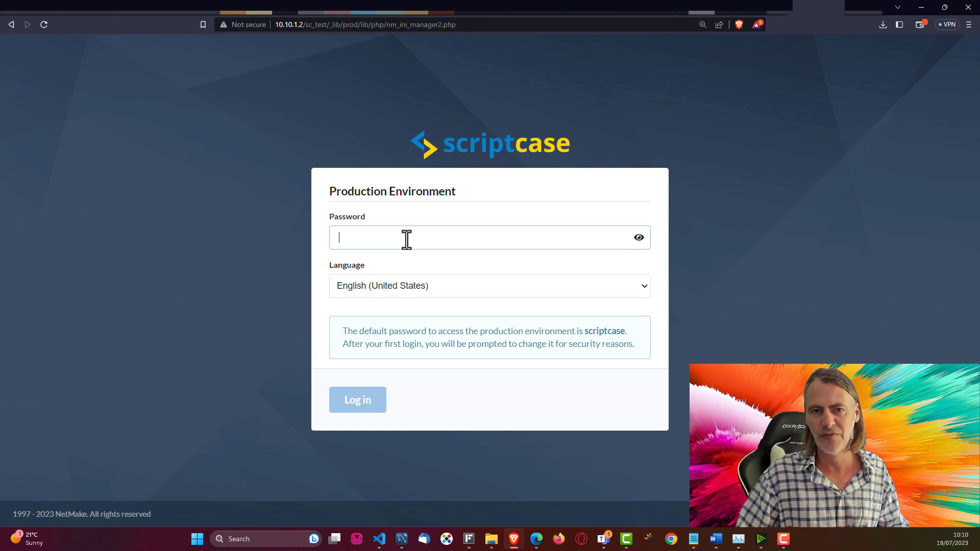
type("scriptcase")
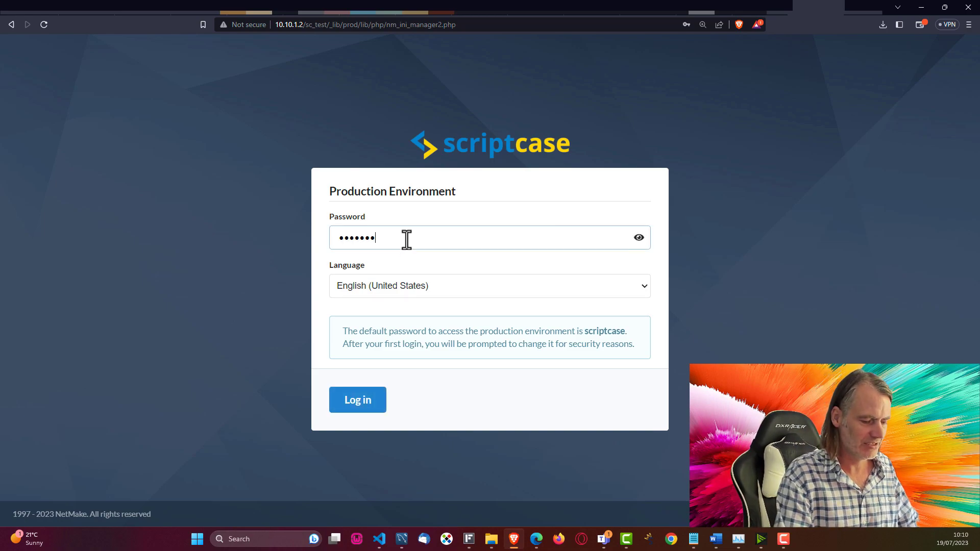
double_click(600, 332)
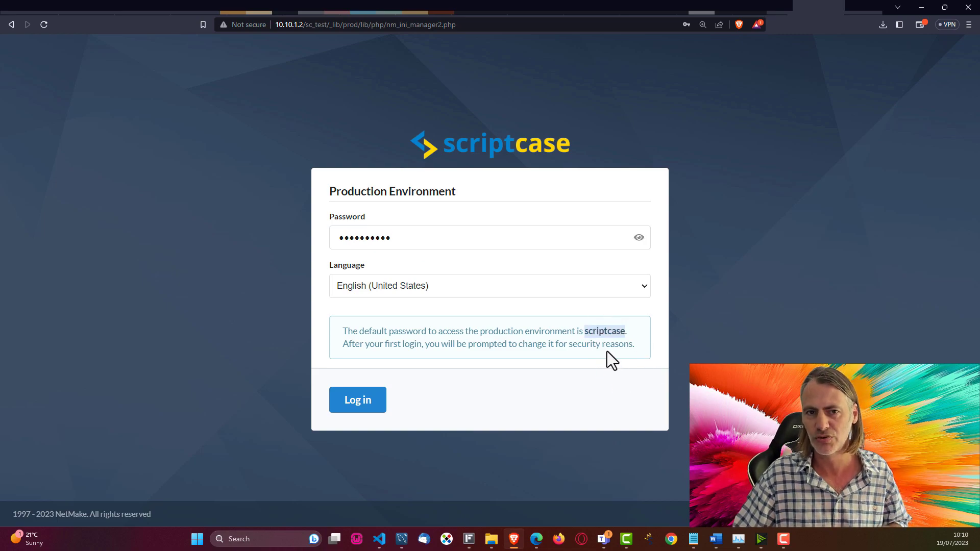
Step: Log in and paste the new password into both password fields
left_click(356, 408)
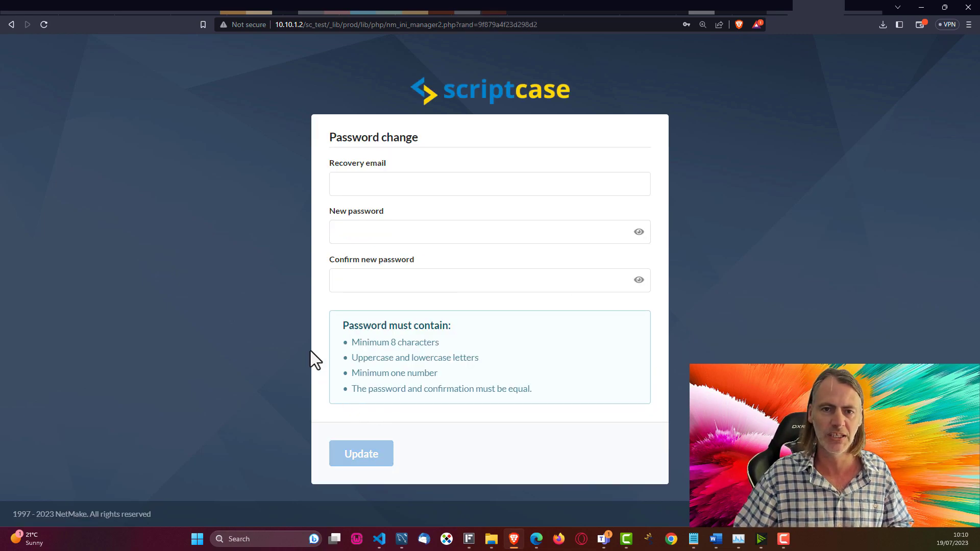
key("alt+Tab")
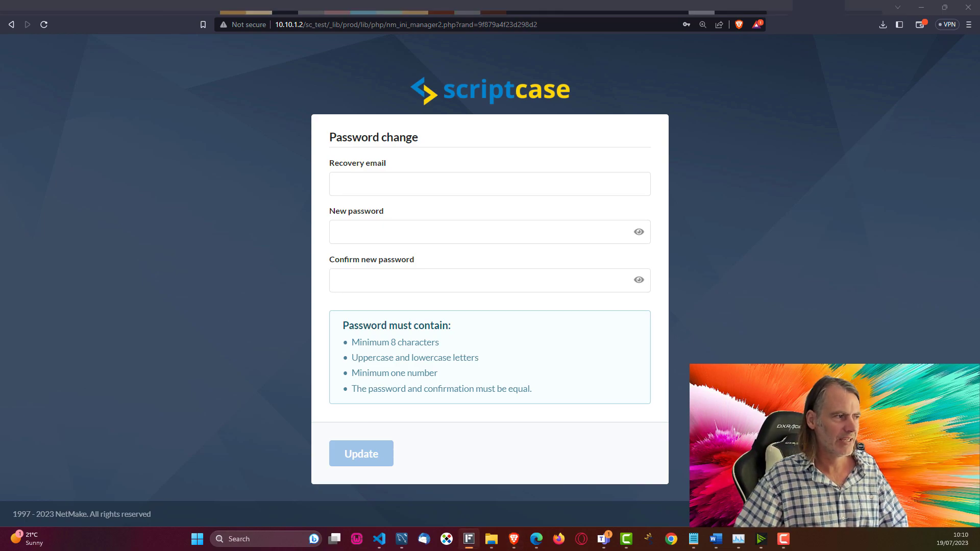
left_click(356, 232)
key("ctrl+v")
left_click(378, 287)
key("ctrl+v")
Step: Enter the recovery e-mail address and submit the password change
left_click(377, 183)
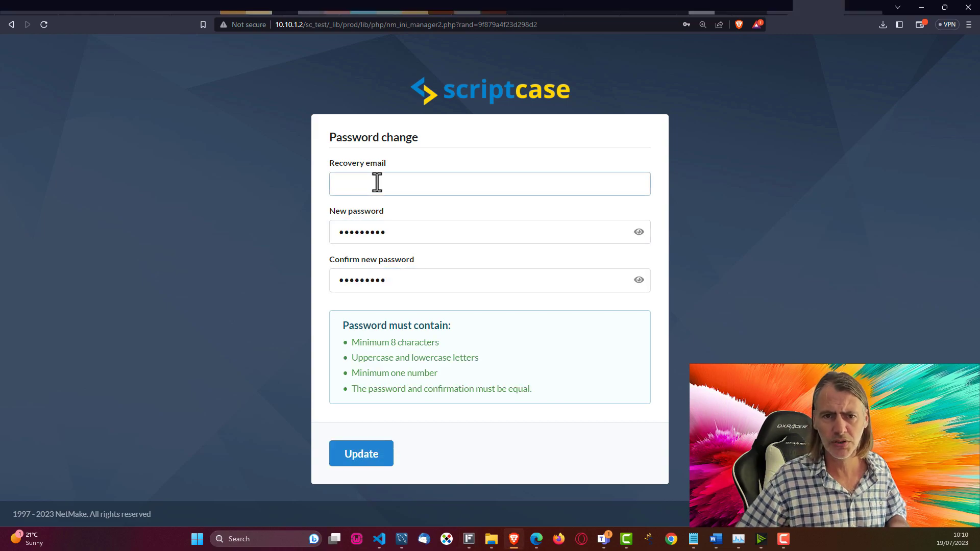
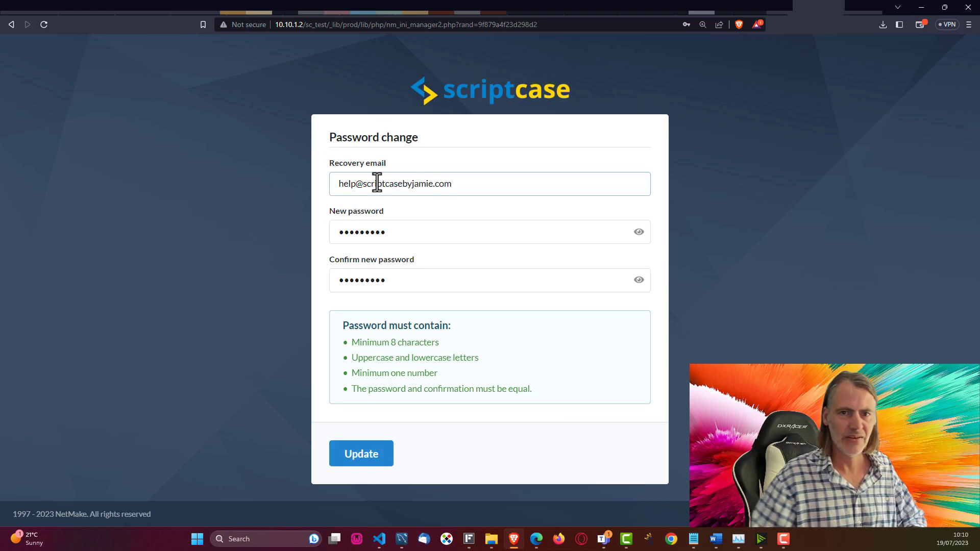
left_click(283, 254)
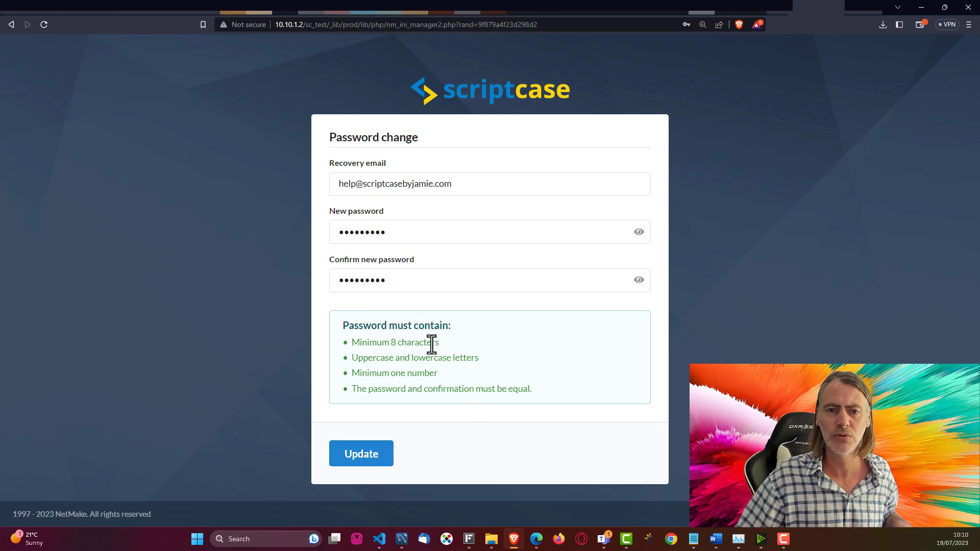
left_click_drag(345, 327, 534, 392)
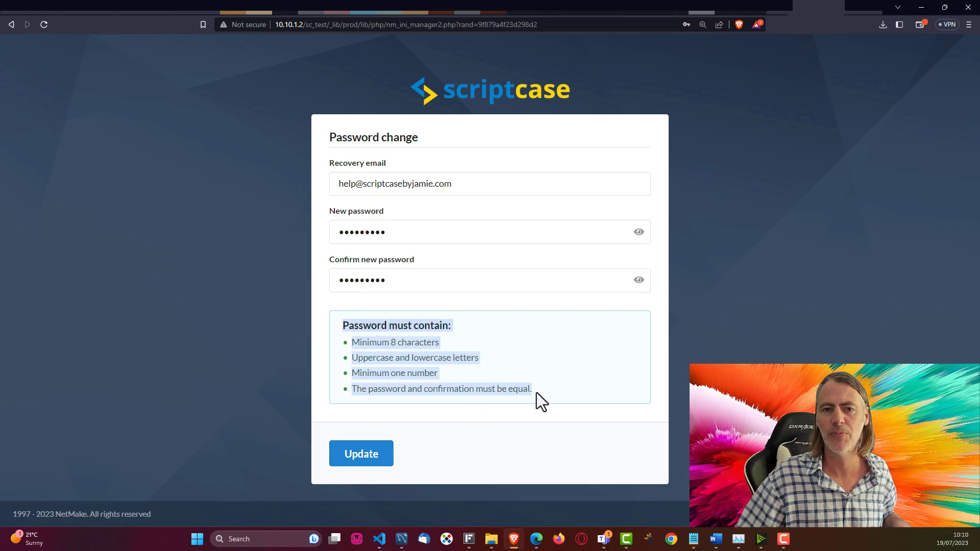
left_click(514, 371)
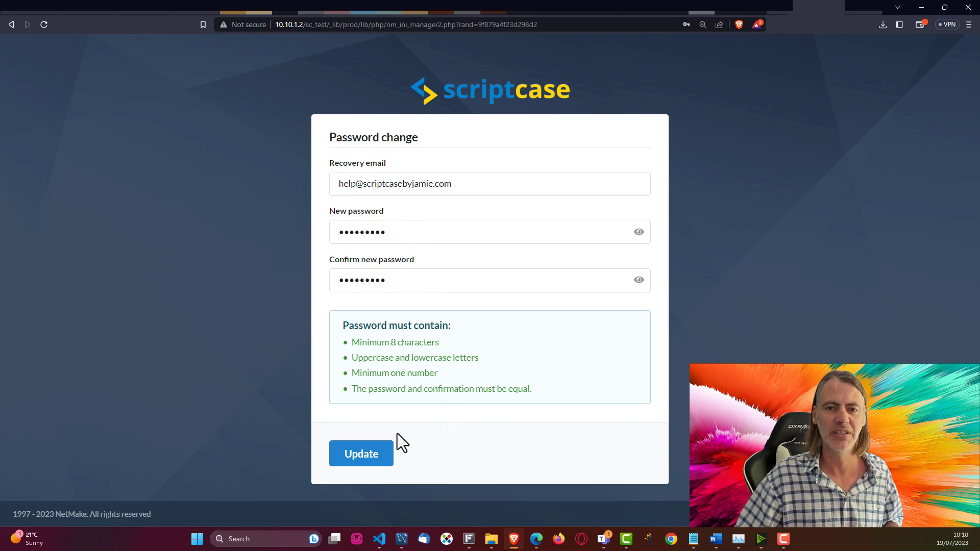
left_click(351, 464)
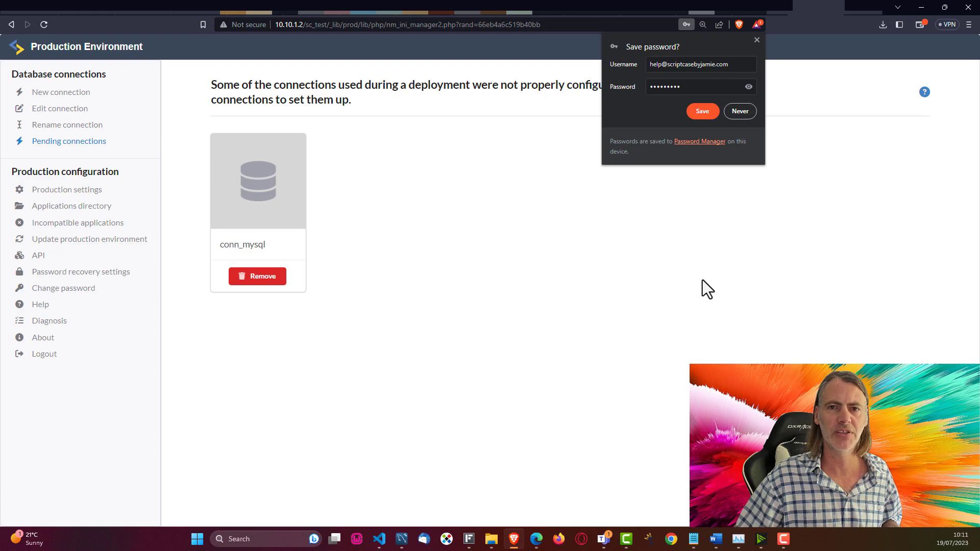
Step: Dismiss the browser's save-password popup to reveal the pending conn_mysql connection
left_click(755, 39)
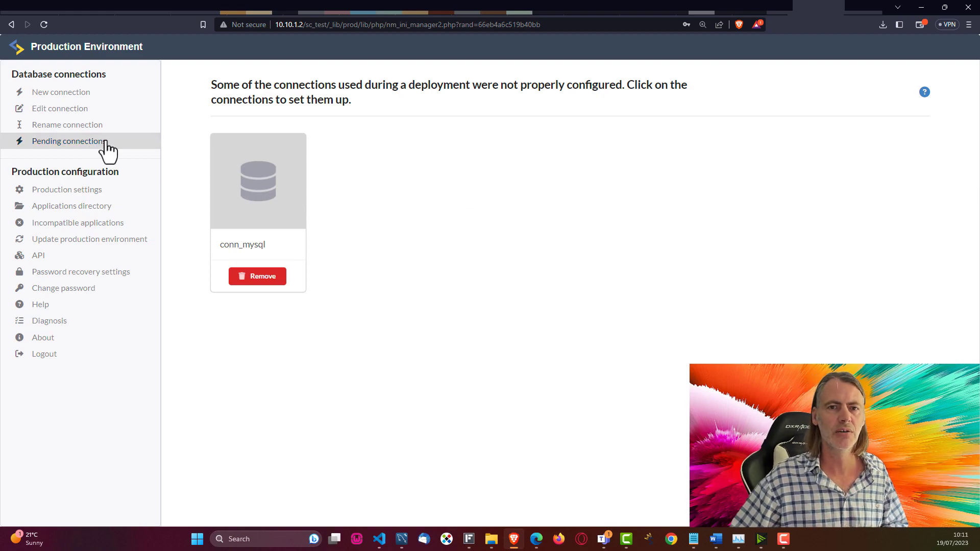
Step: Set conn_mysql to MySQL/MariaDB with database sc_mandril, save it, and dismiss the follow-up popups
left_click(258, 176)
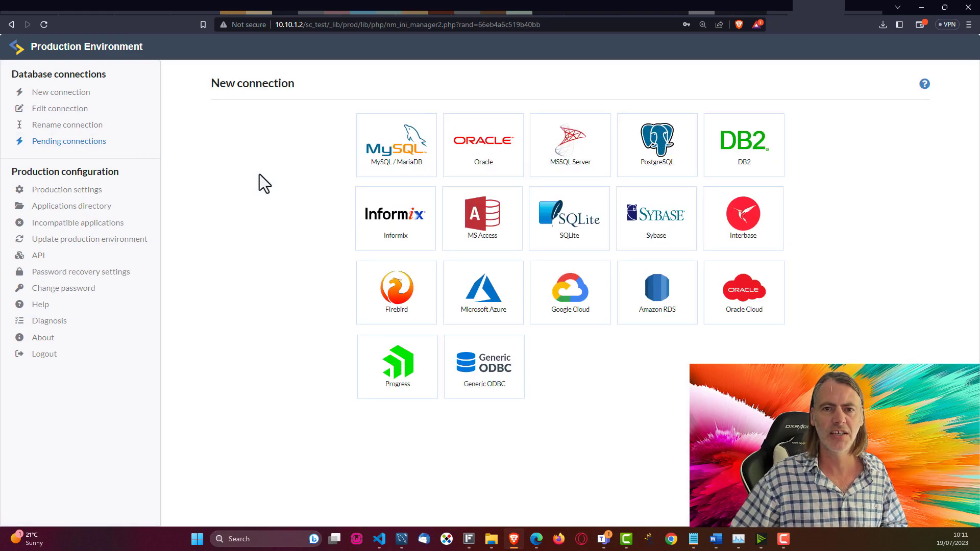
left_click(396, 150)
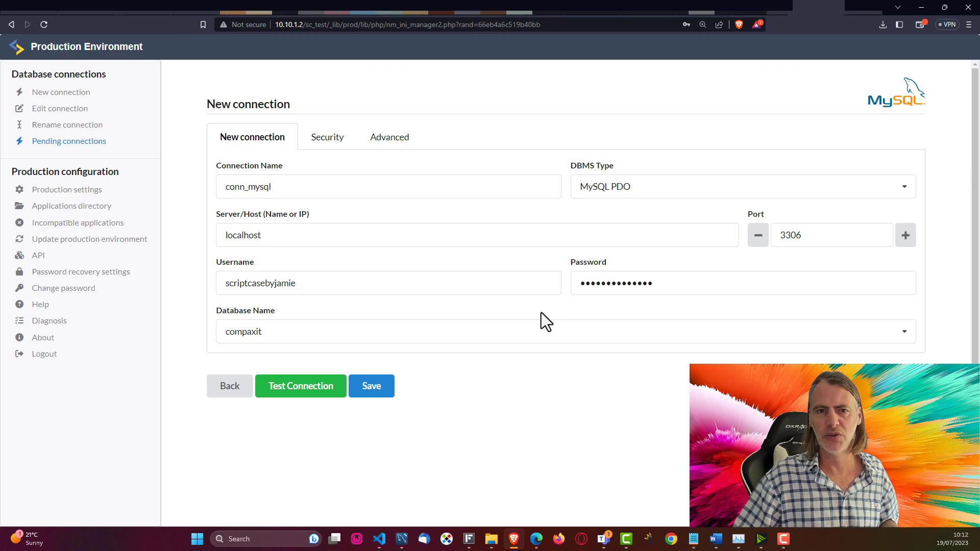
left_click(574, 334)
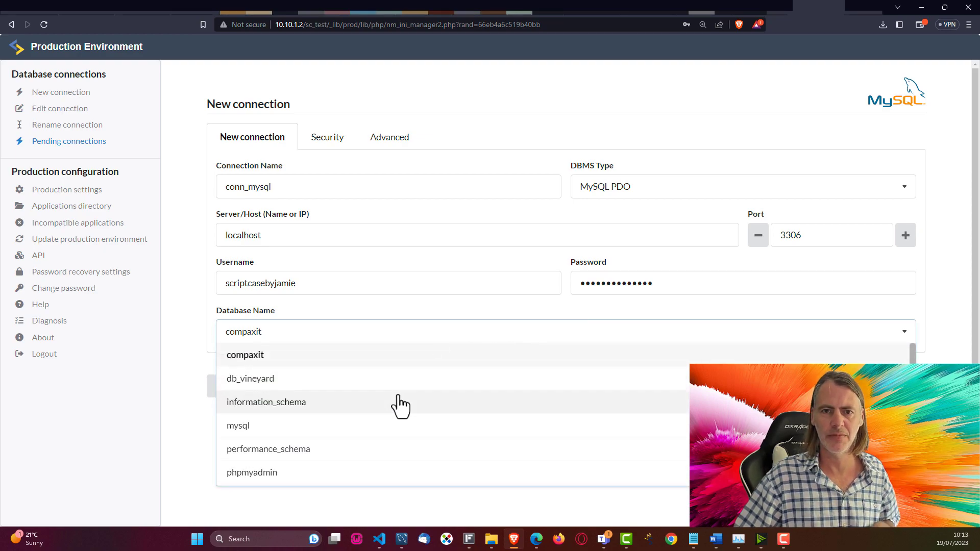
scroll(400, 406, "down", 3)
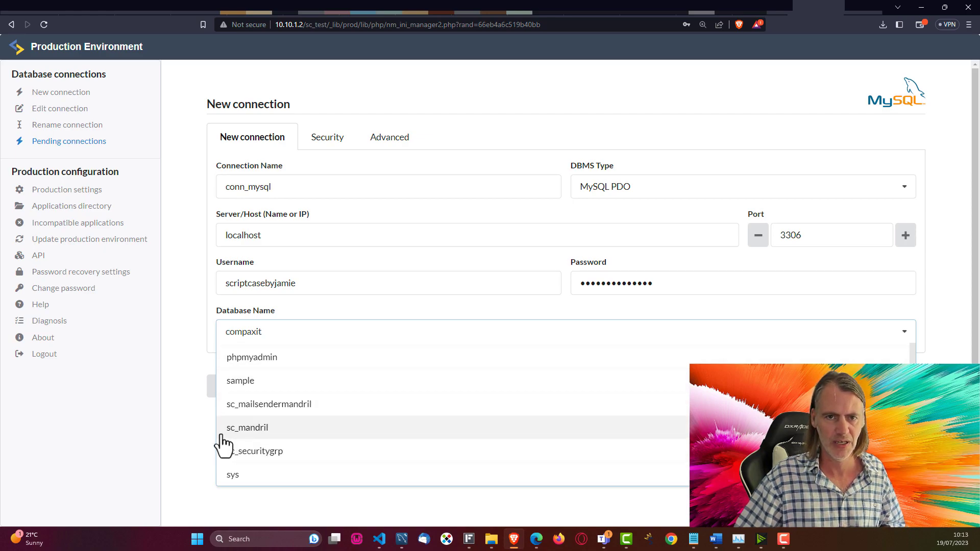
left_click(247, 428)
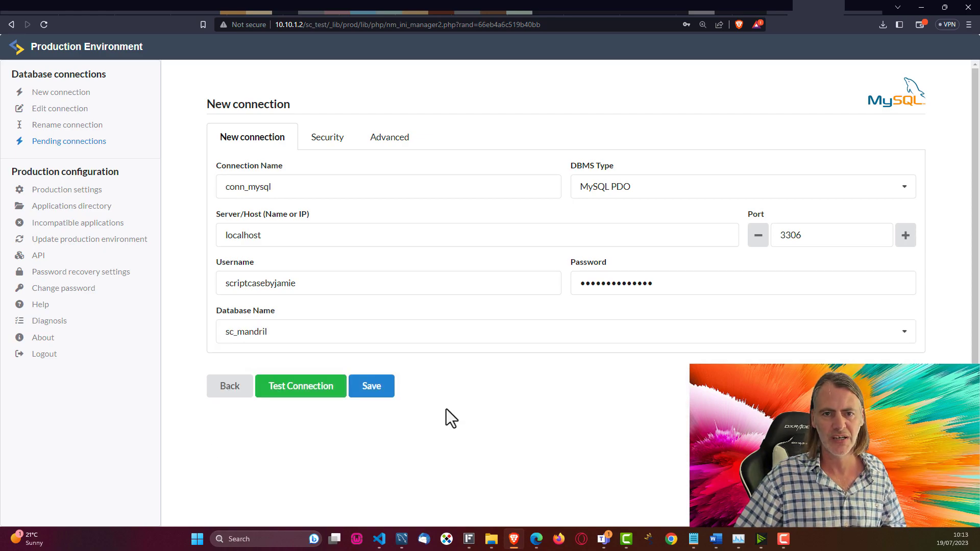
left_click(375, 391)
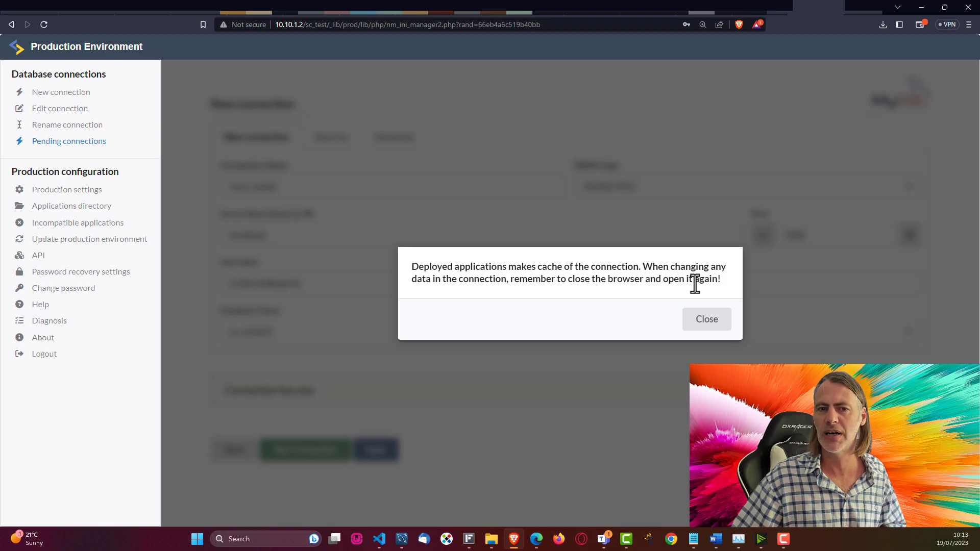
left_click(708, 323)
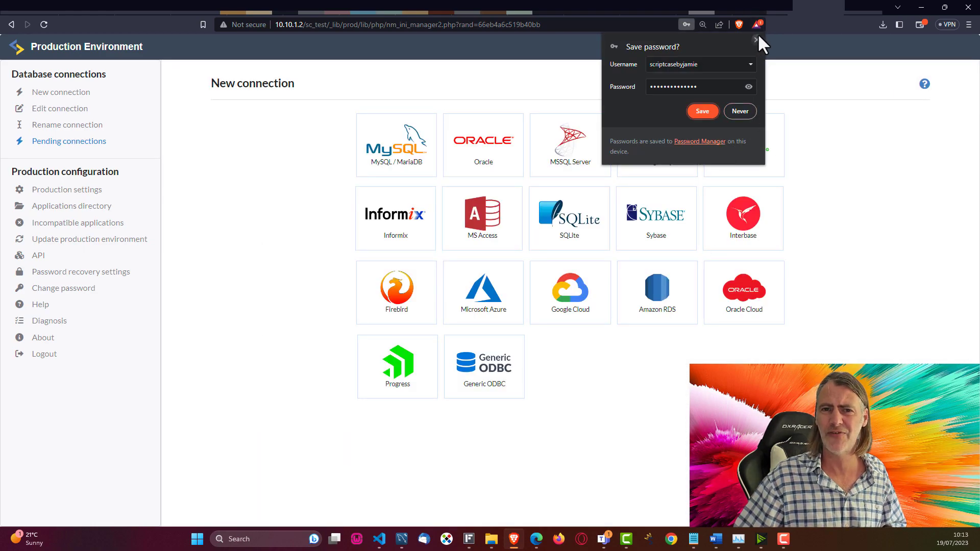
left_click(756, 39)
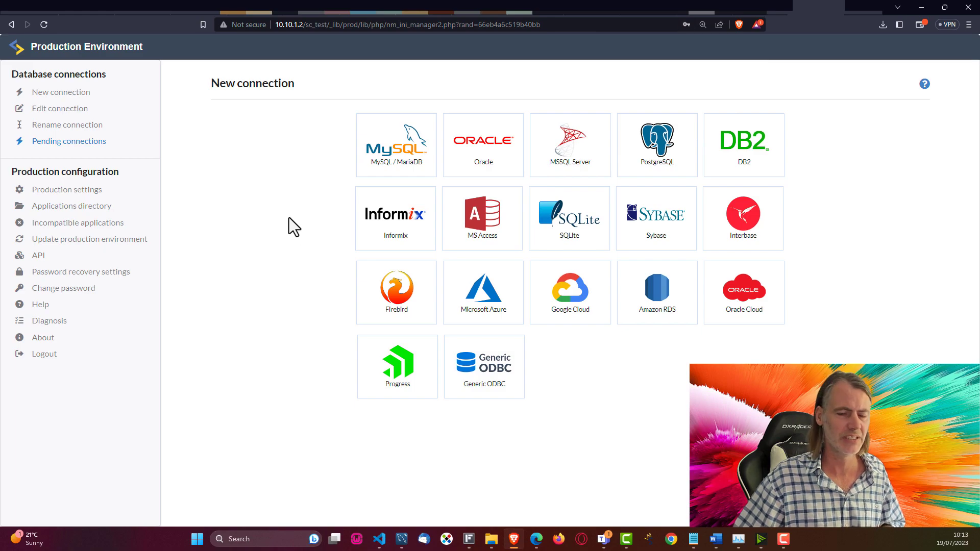
Step: Set the production PHP timezone to Europe/Lisbon
left_click(55, 190)
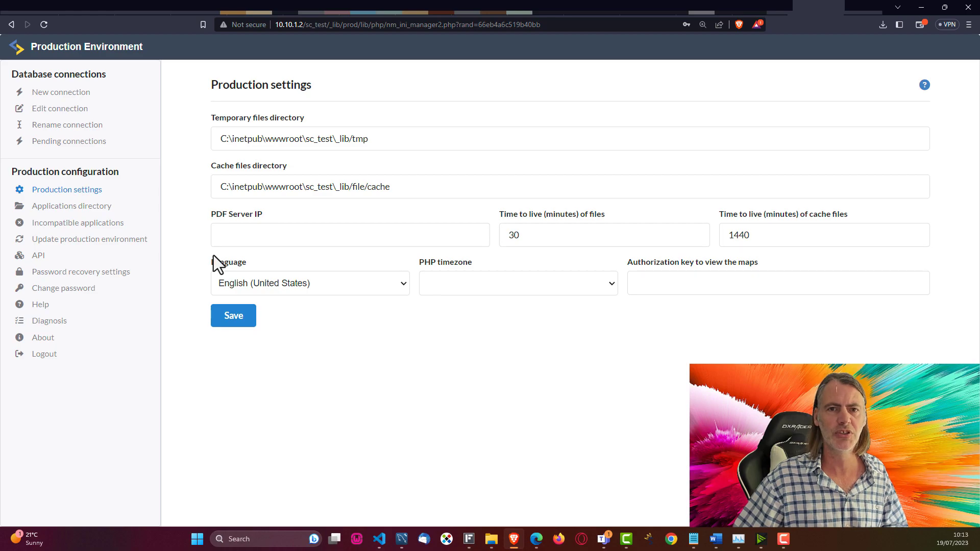
left_click(610, 285)
scroll(567, 212, "down", 20)
scroll(562, 209, "down", 15)
scroll(536, 163, "up", 4)
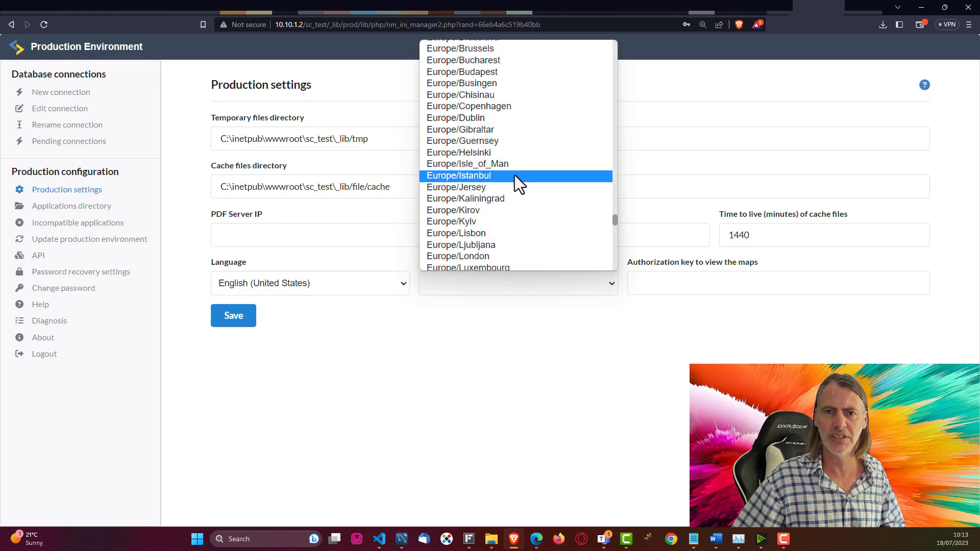
scroll(539, 163, "down", 4)
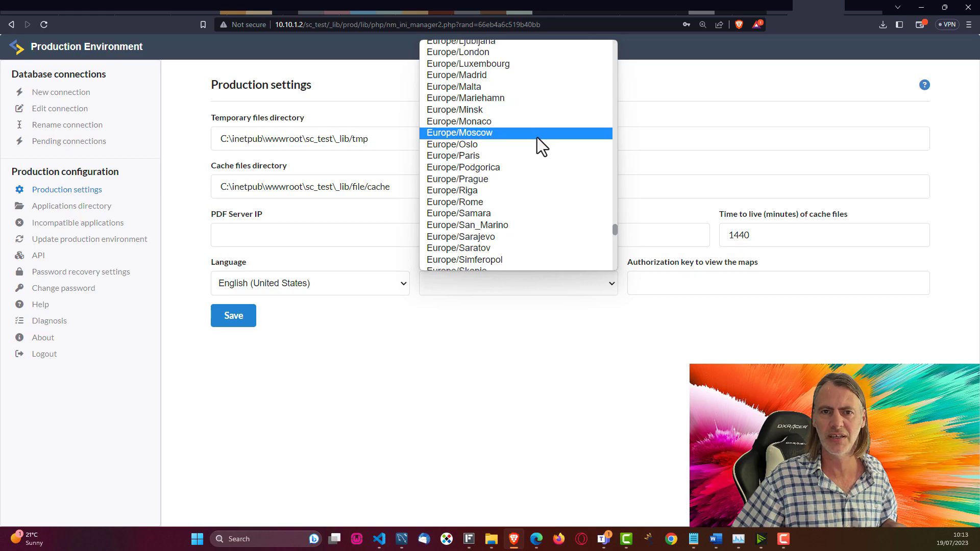
scroll(537, 137, "up", 4)
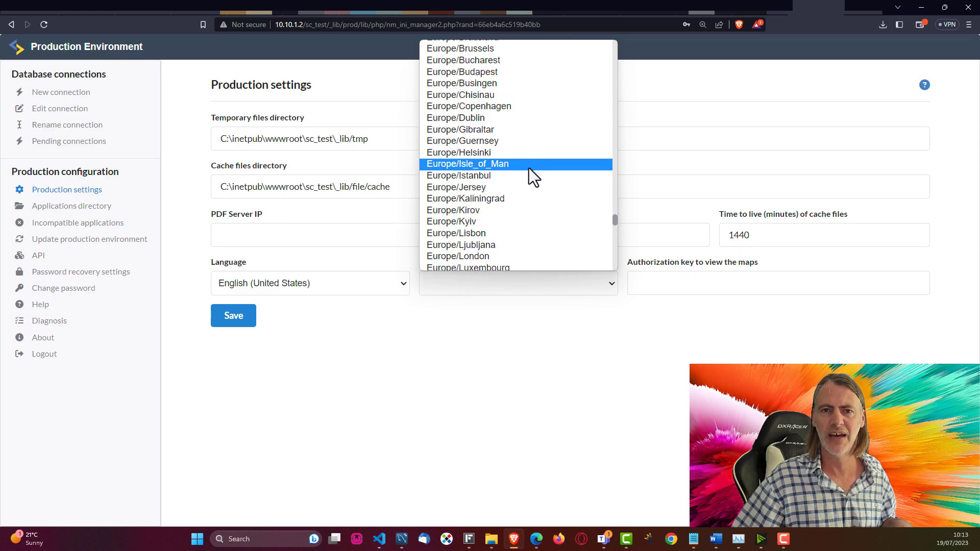
left_click(464, 233)
Step: Check the temporary and cache file directory paths, then show the applications directories list
left_click(458, 145)
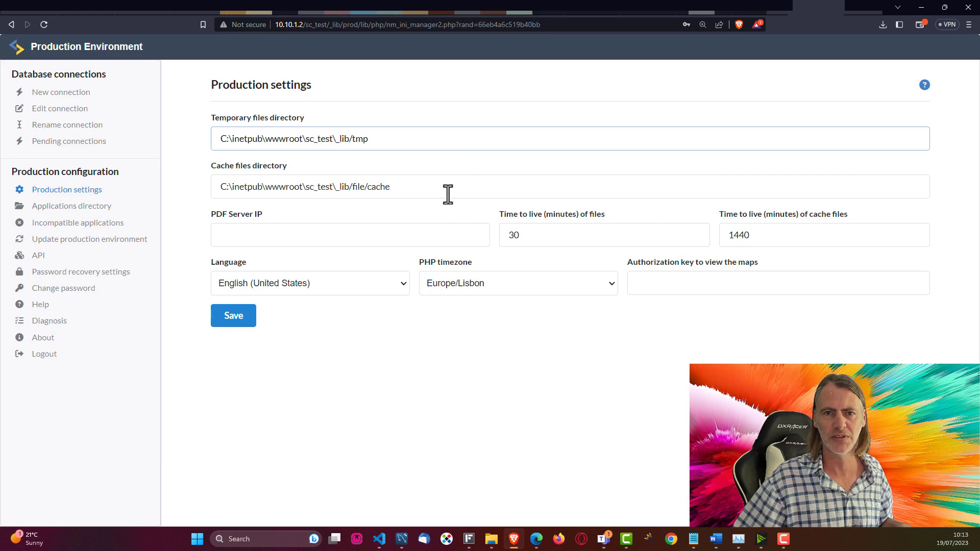
left_click(435, 187)
left_click(443, 211)
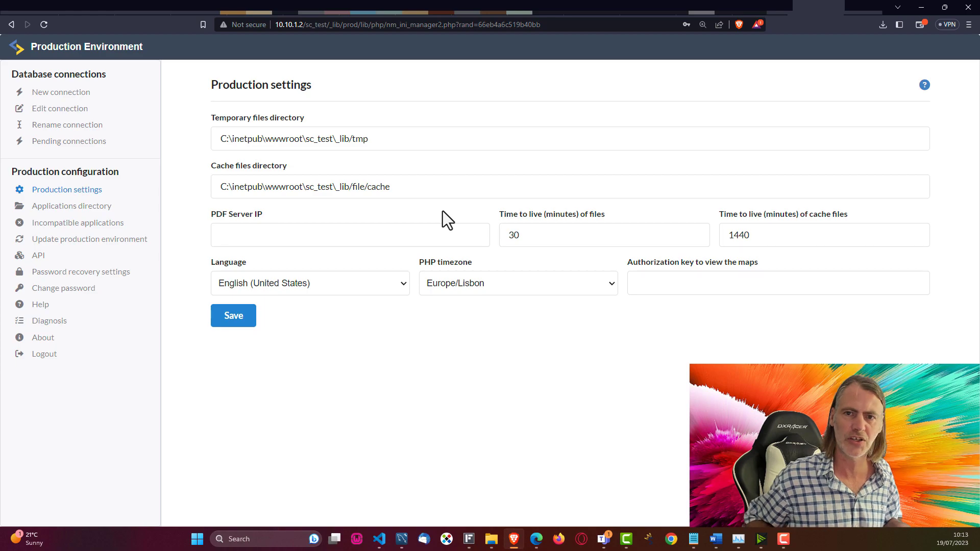
left_click(86, 208)
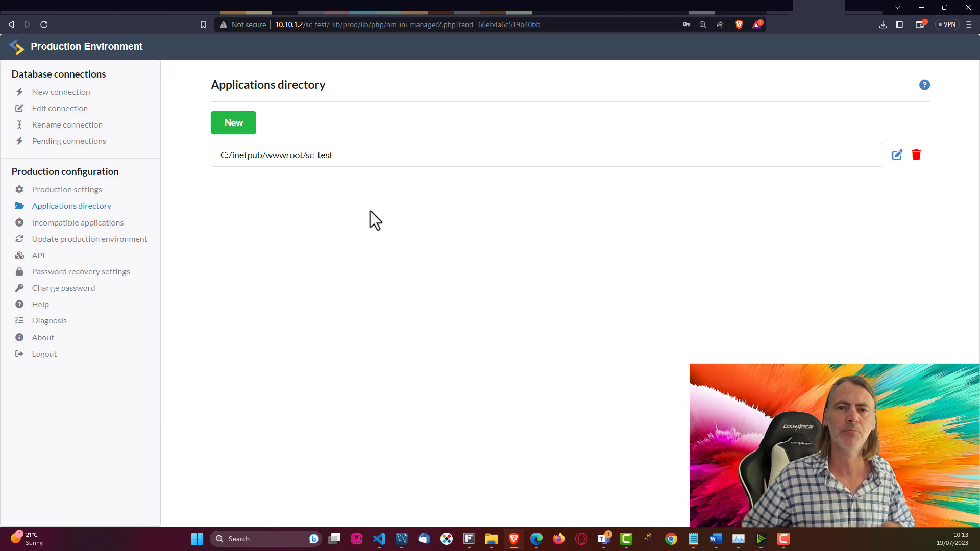
Step: Add a new applications directory C:/inetpub/wwwroot/sc_test_two, then view Incompatible applications
left_click(245, 125)
left_click_drag(333, 198, 207, 200)
key("ctrl+c")
left_click(316, 155)
key("ctrl+v")
type("_two")
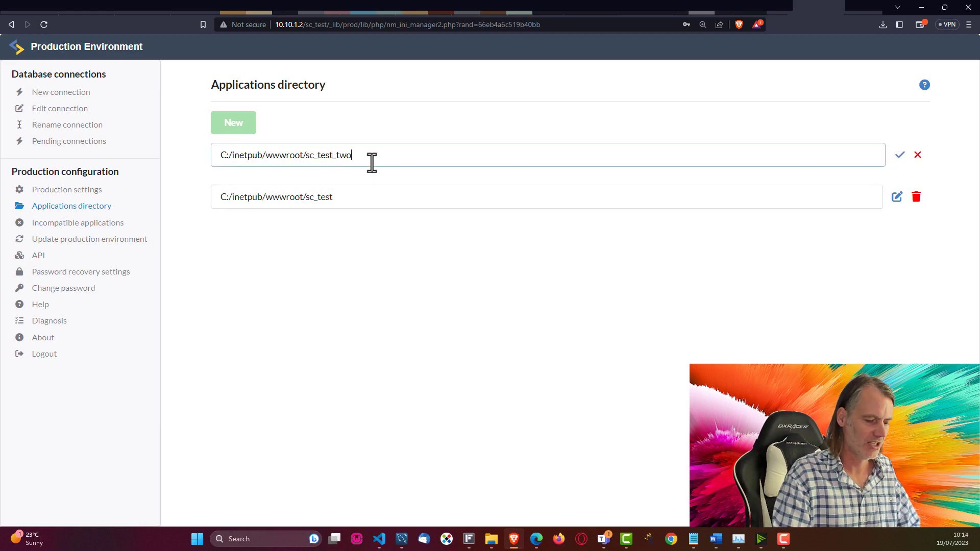
left_click(372, 257)
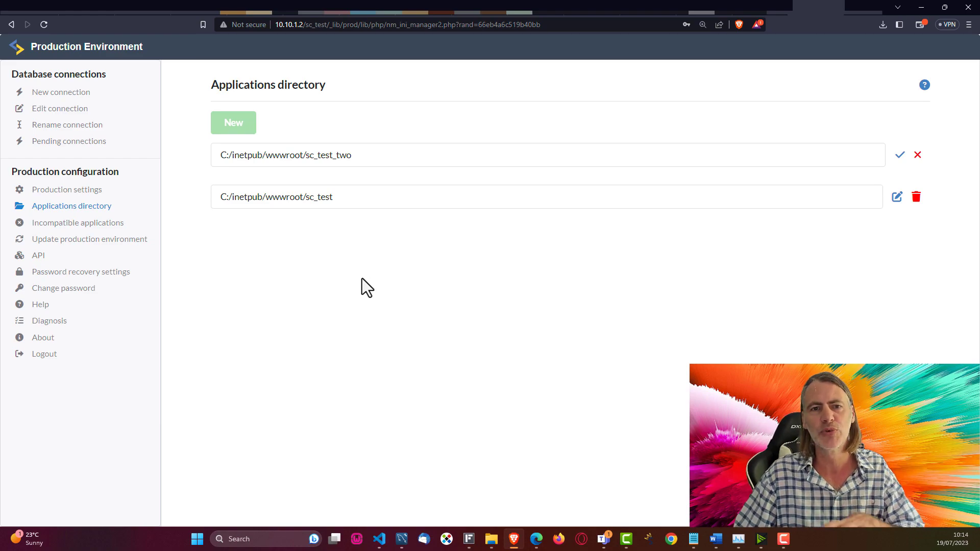
left_click(60, 223)
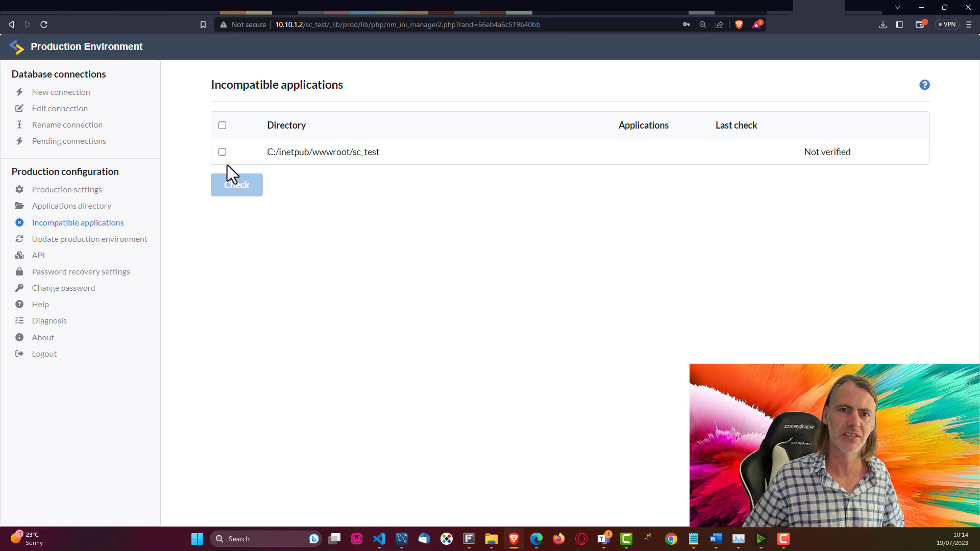
Step: Go through the Update production environment and API pages to the Diagnosis report
left_click(92, 240)
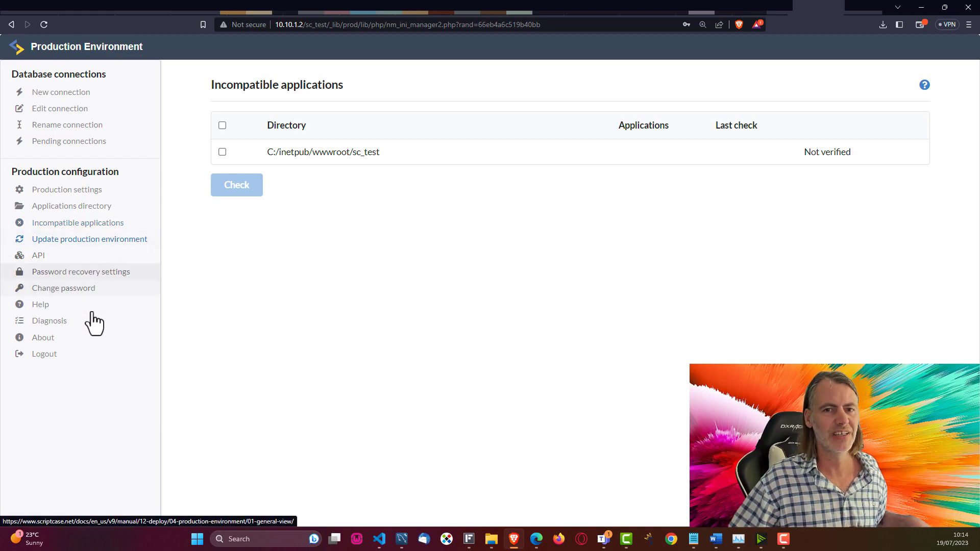
left_click(31, 256)
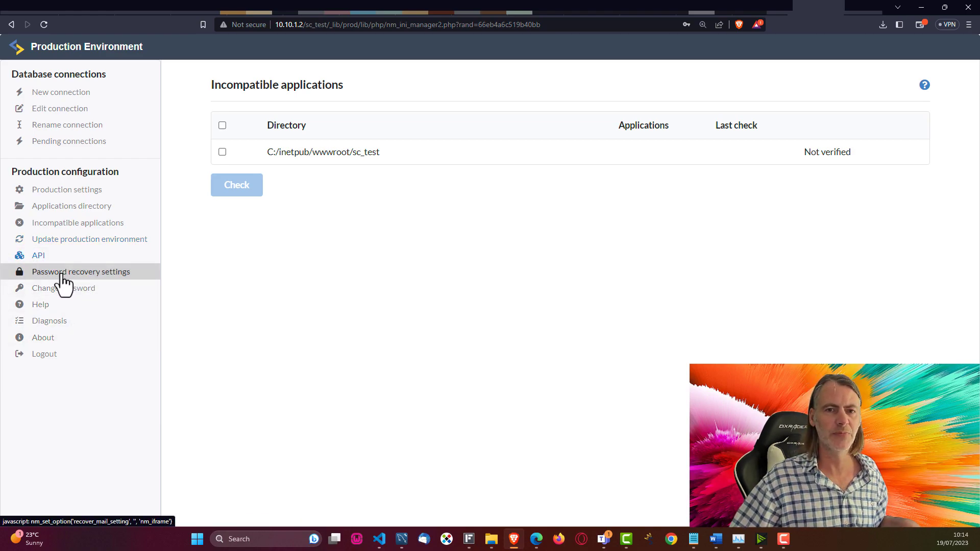
left_click(49, 322)
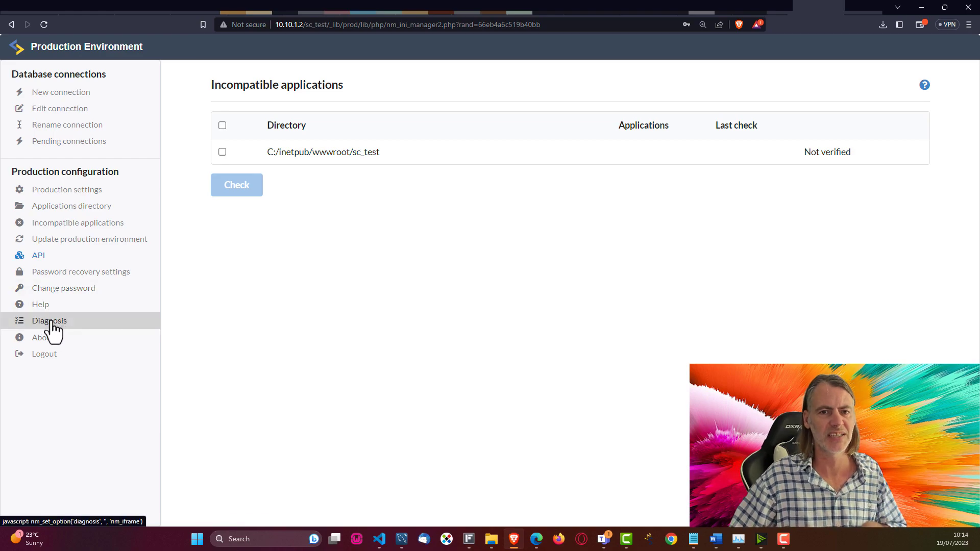